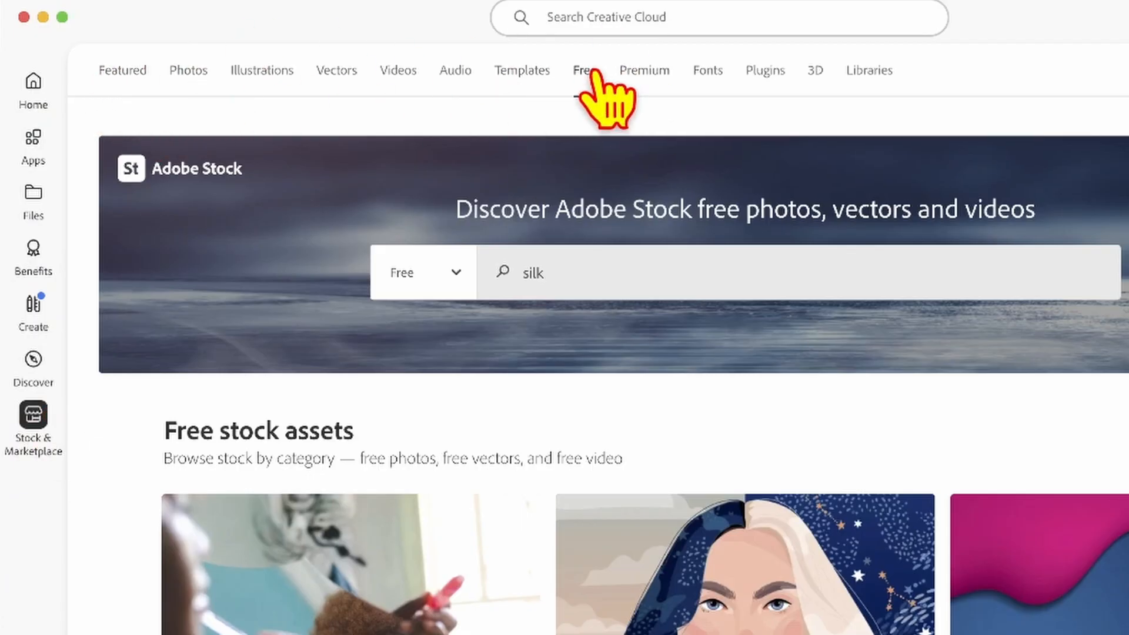
# - Search Adobe Stock's free collection for silk
pyautogui.click(559, 271)
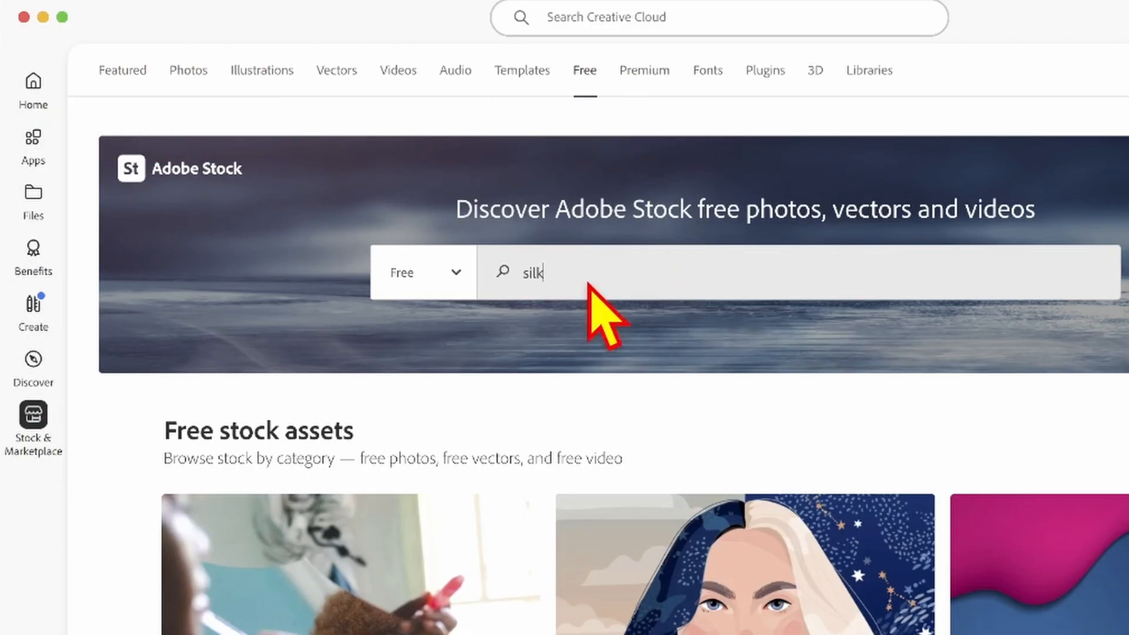
pyautogui.doubleClick(538, 271)
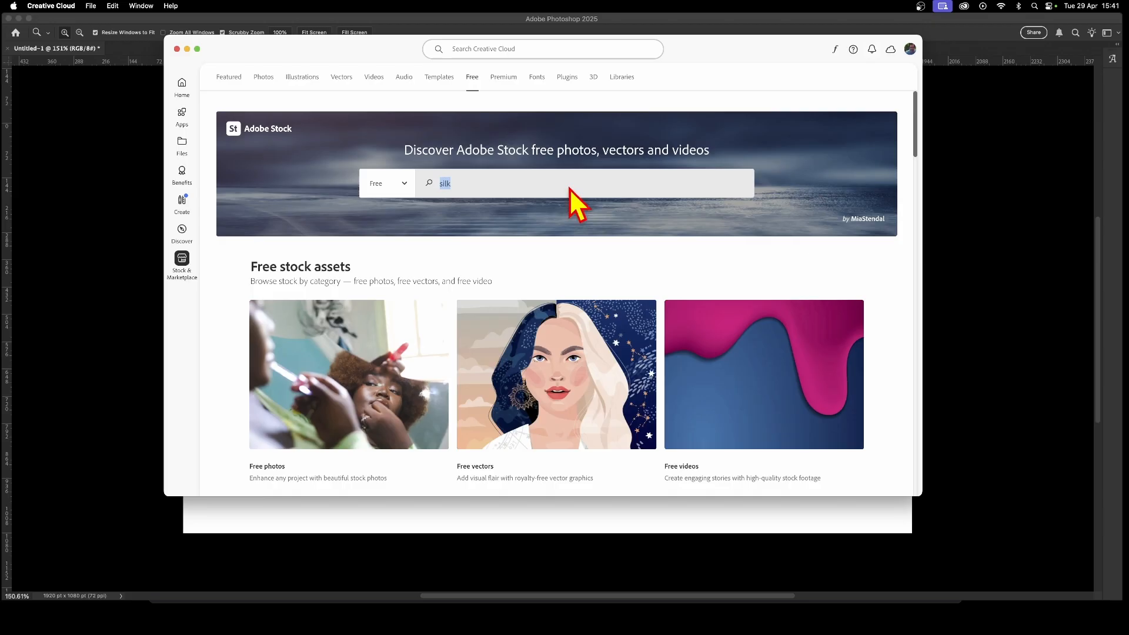
pyautogui.press('Return')
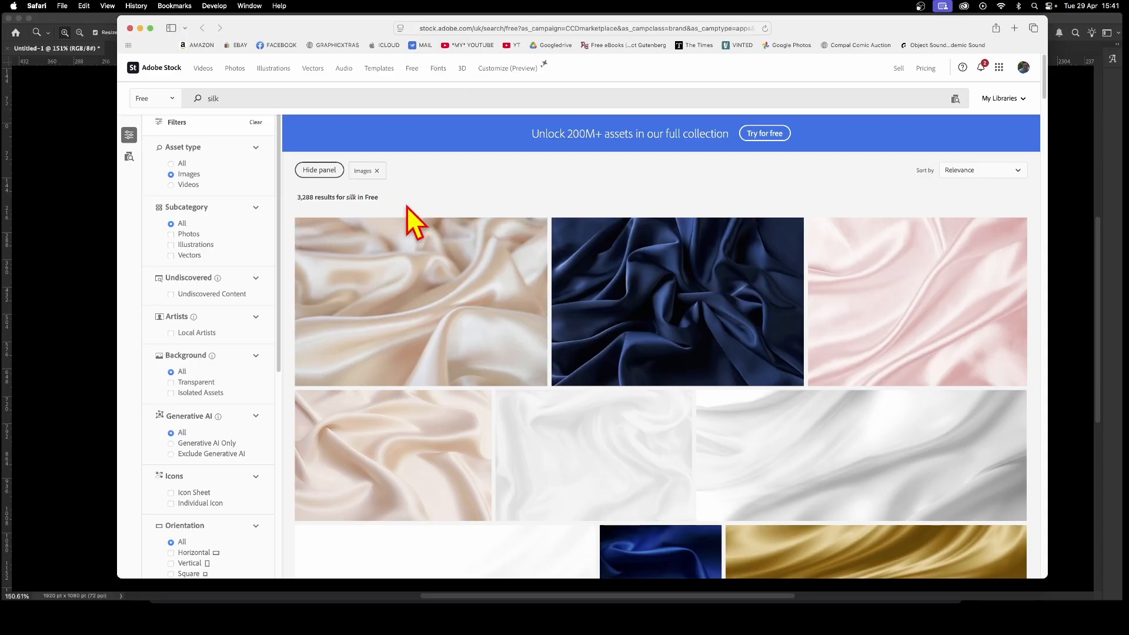
# - Examine the silk image results and the available search filters, from asset type down to size and color
pyautogui.scroll(-1, 770, 301)
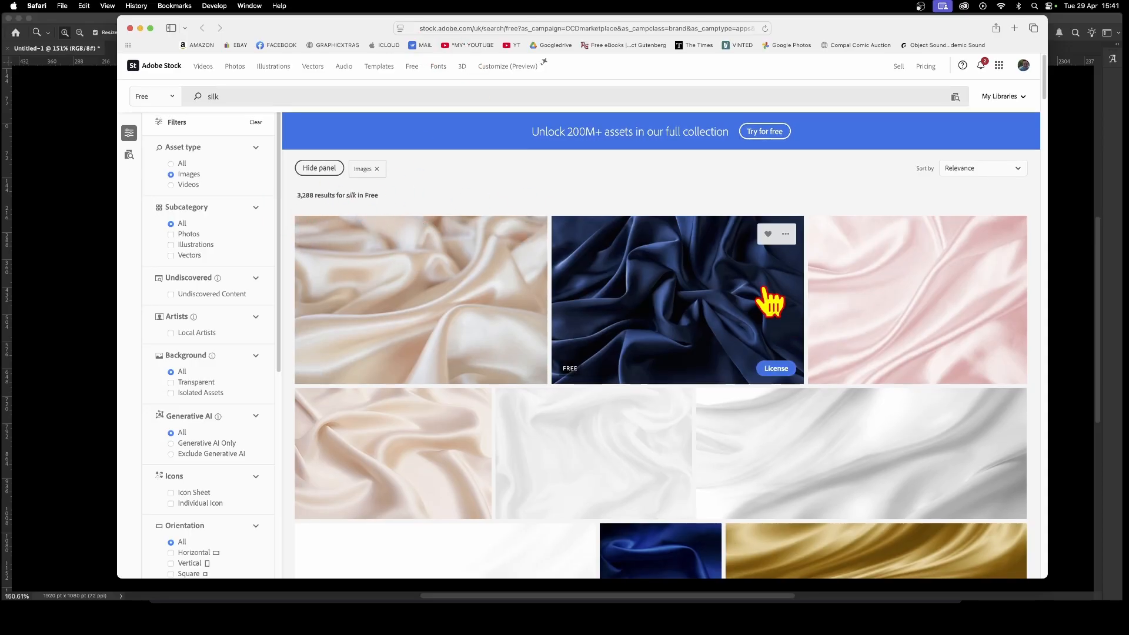
pyautogui.scroll(-1, 770, 301)
pyautogui.scroll(-2, 225, 232)
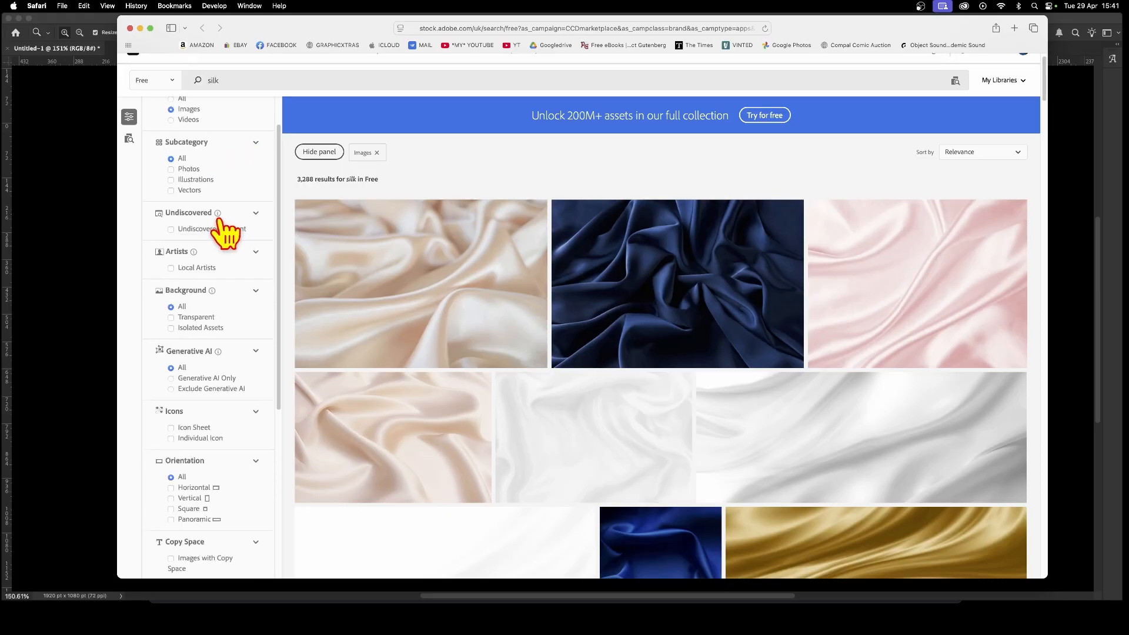
pyautogui.scroll(-10, 218, 219)
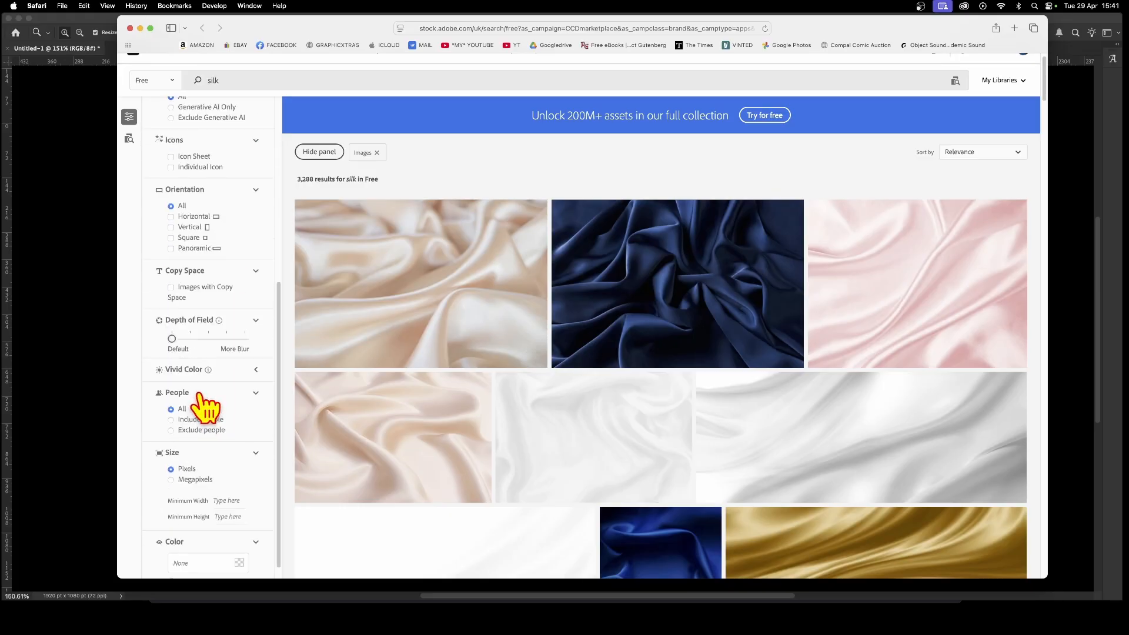
pyautogui.scroll(-1, 205, 407)
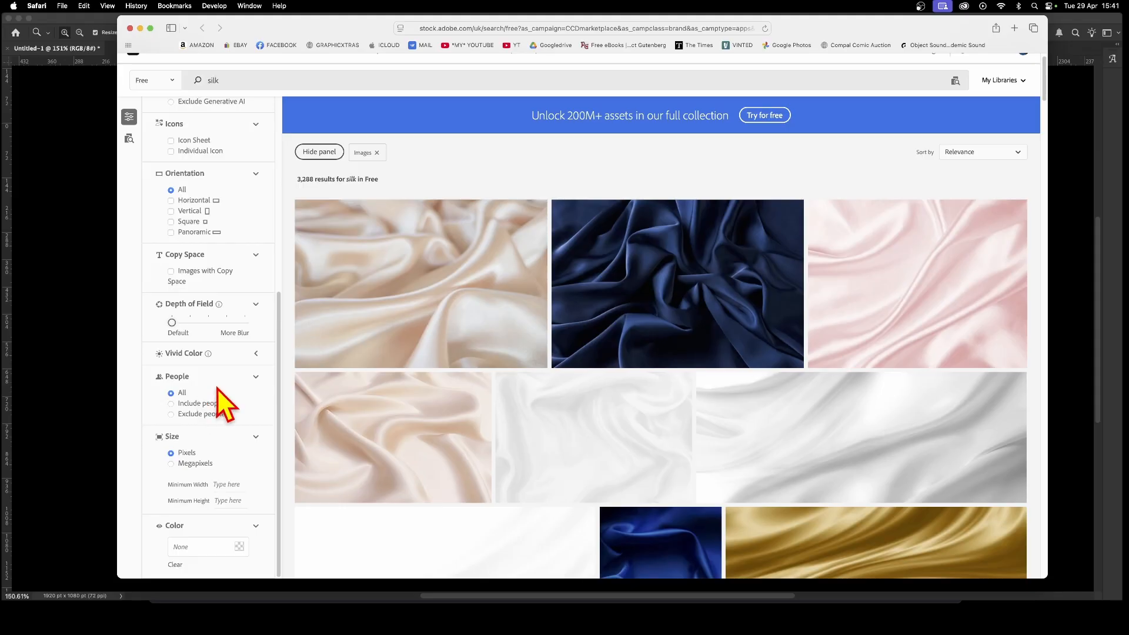
pyautogui.scroll(-4, 216, 434)
pyautogui.scroll(2, 235, 468)
pyautogui.scroll(4, 803, 305)
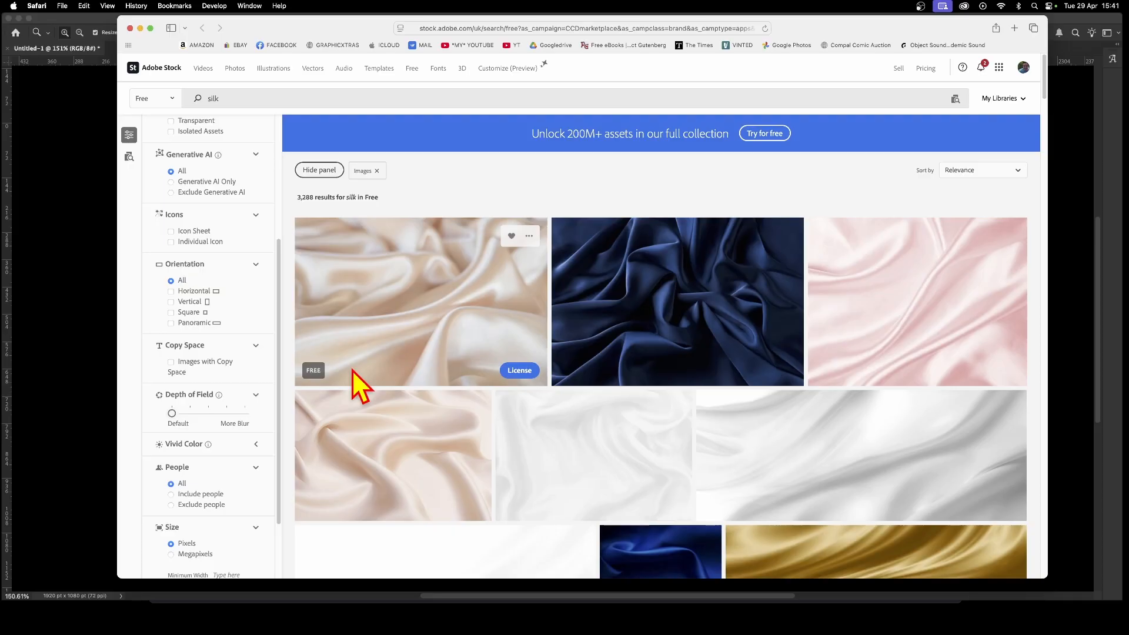
# - License the free cream silk image and move it to a new default library named Silk and Satin
pyautogui.click(519, 371)
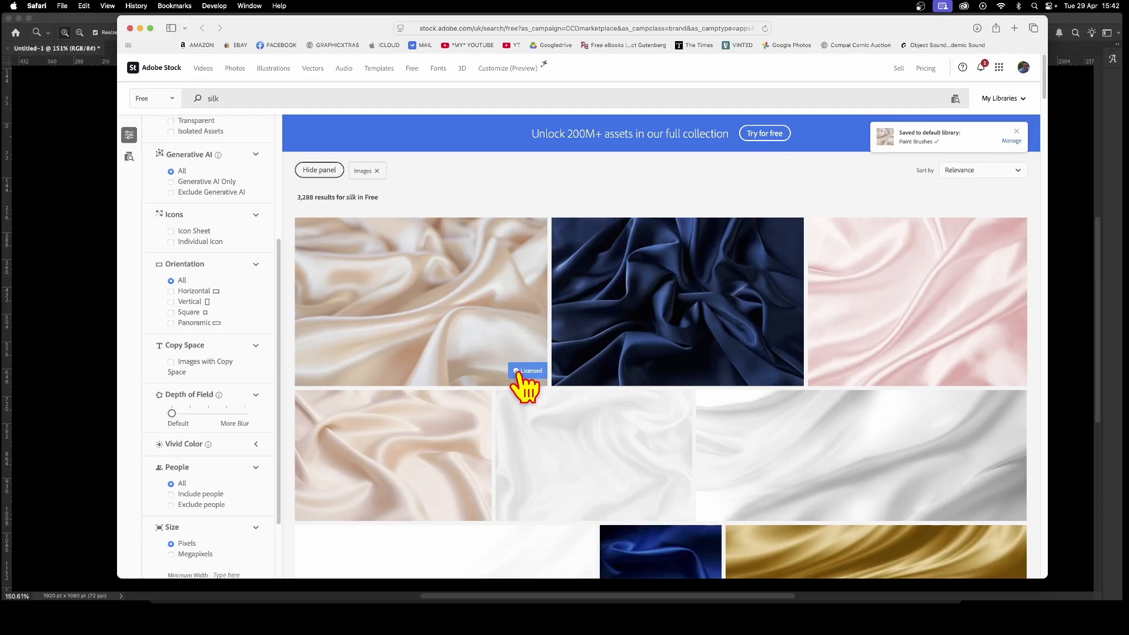
pyautogui.click(1012, 143)
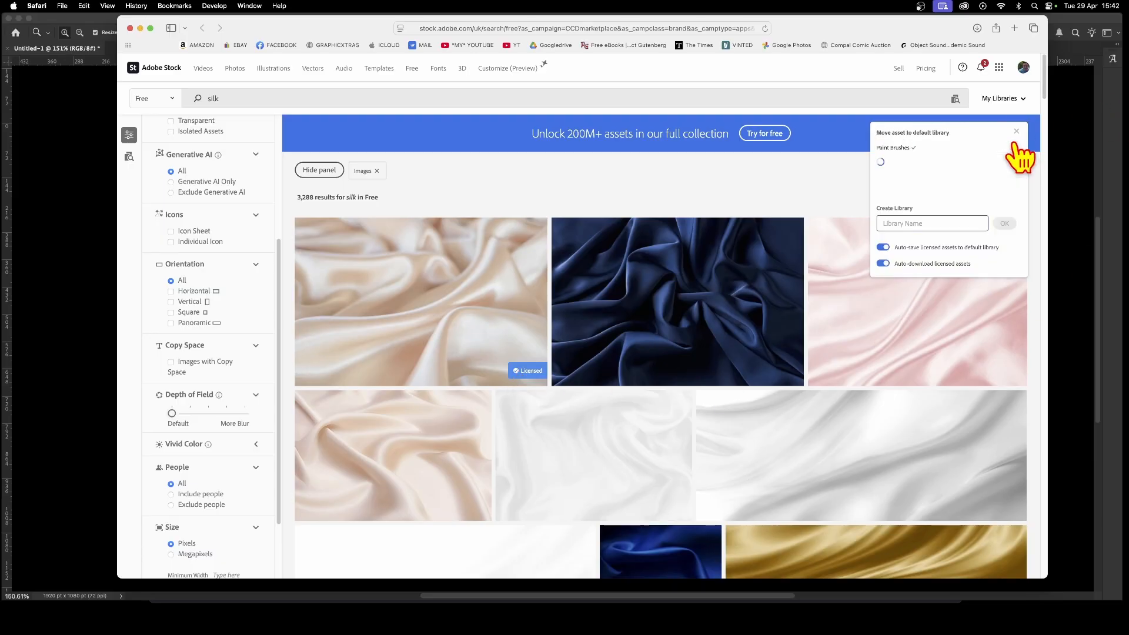
pyautogui.click(909, 223)
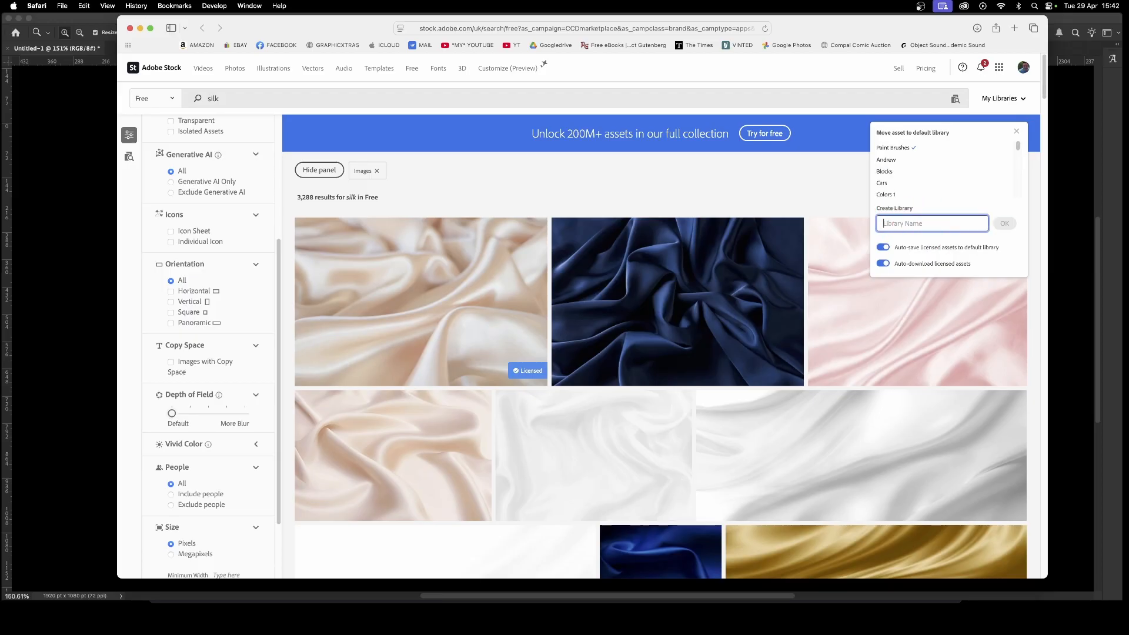
pyautogui.write('Silk and Satin')
pyautogui.click(1005, 224)
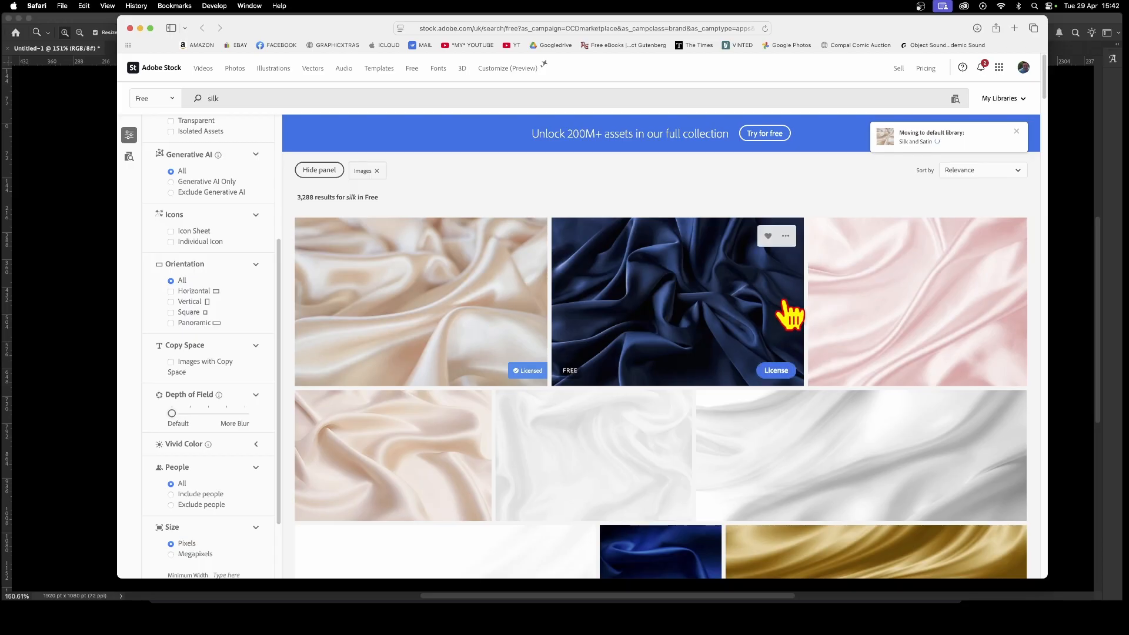
# - License the free green silk image and the gray swirled satin image from the search results
pyautogui.scroll(-3, 786, 310)
pyautogui.scroll(-4, 774, 326)
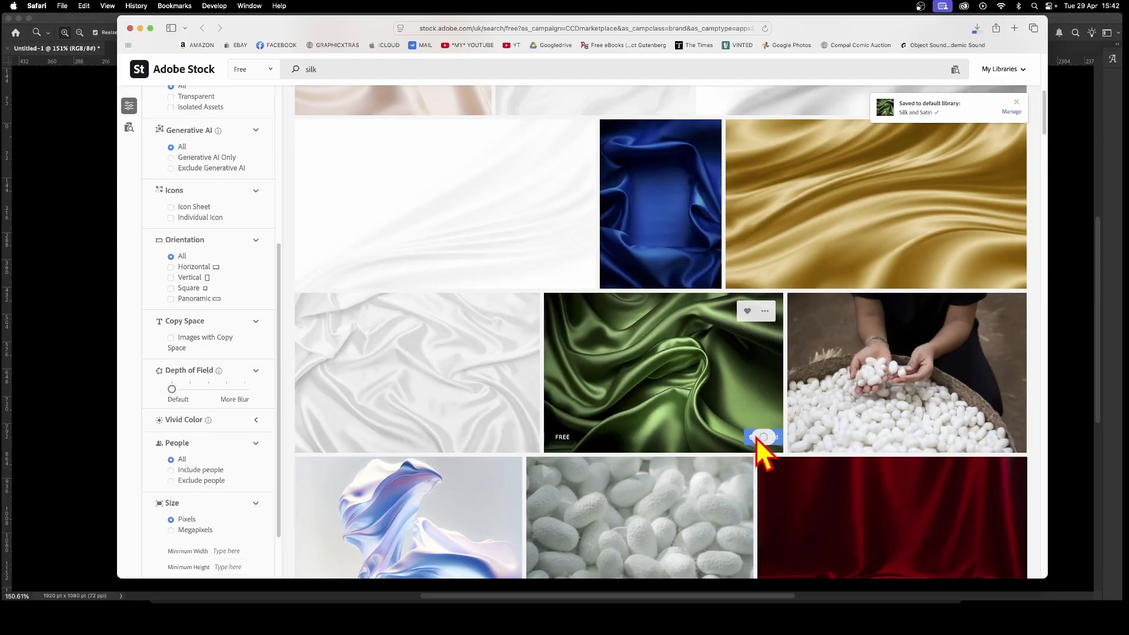
pyautogui.scroll(-5, 968, 310)
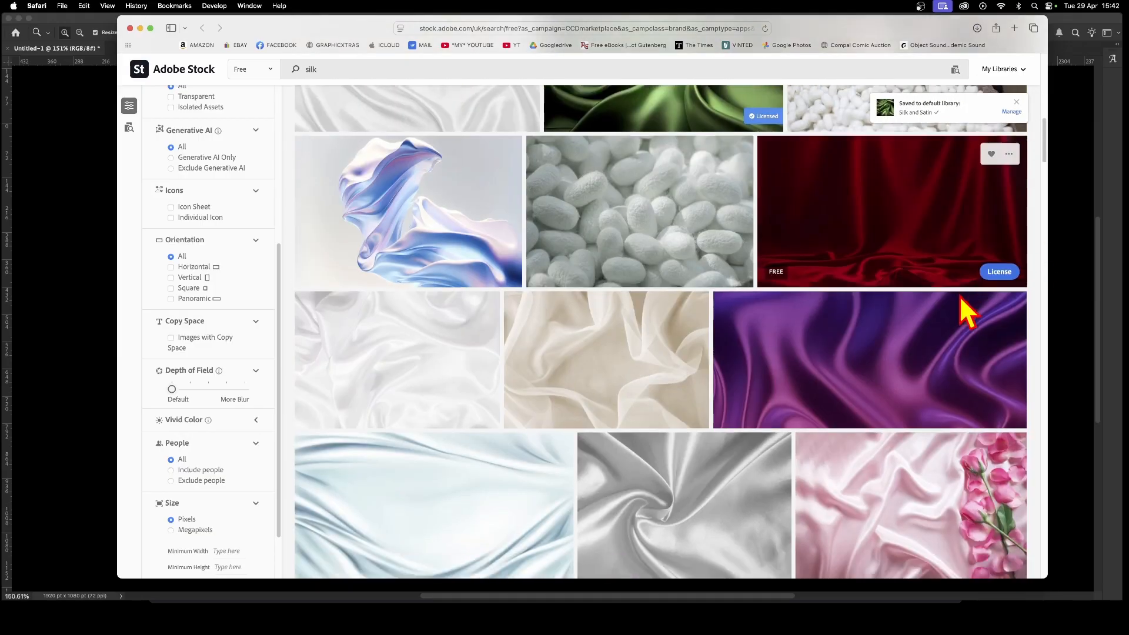
pyautogui.scroll(-5, 882, 300)
pyautogui.scroll(2, 911, 247)
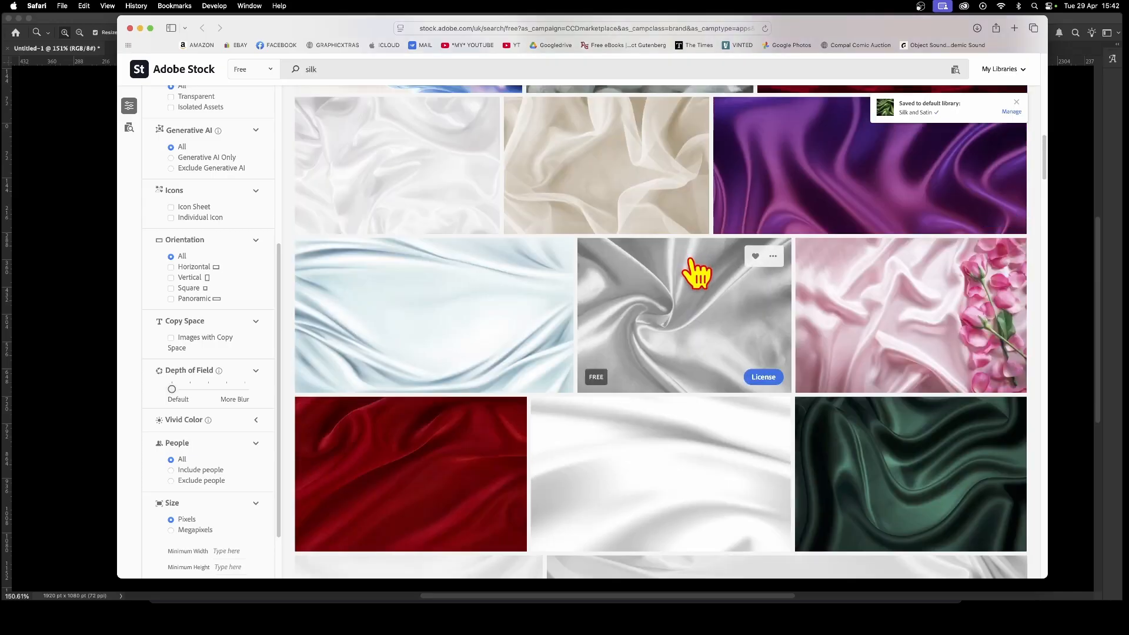
pyautogui.click(764, 376)
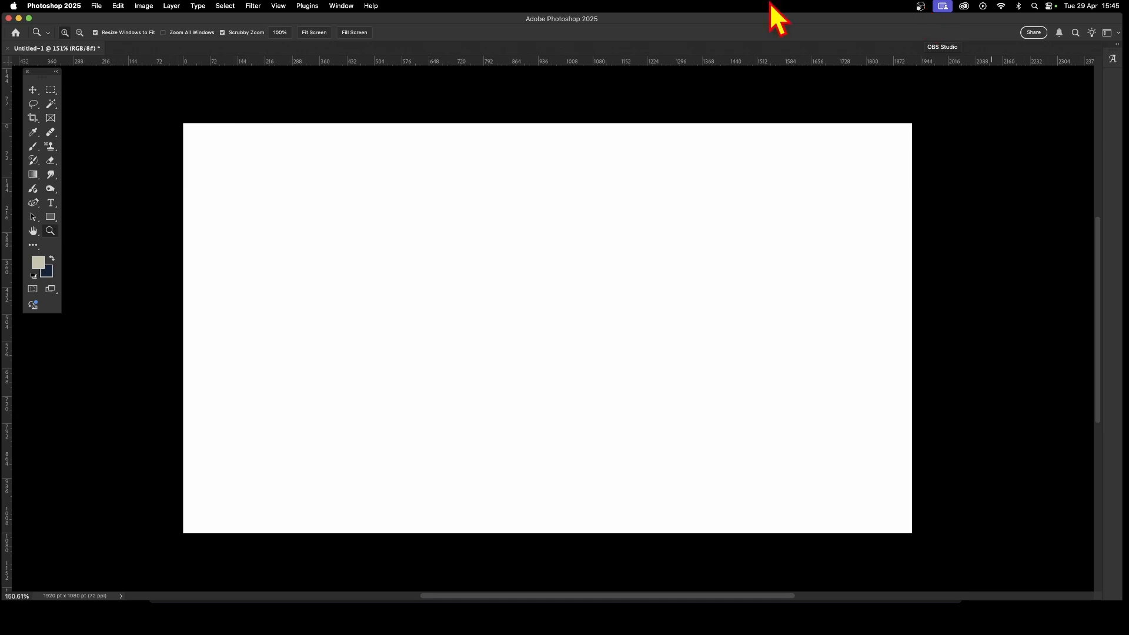
# - Switch to Photoshop, show the Silk and Satin library and look through its graphics
pyautogui.click(340, 7)
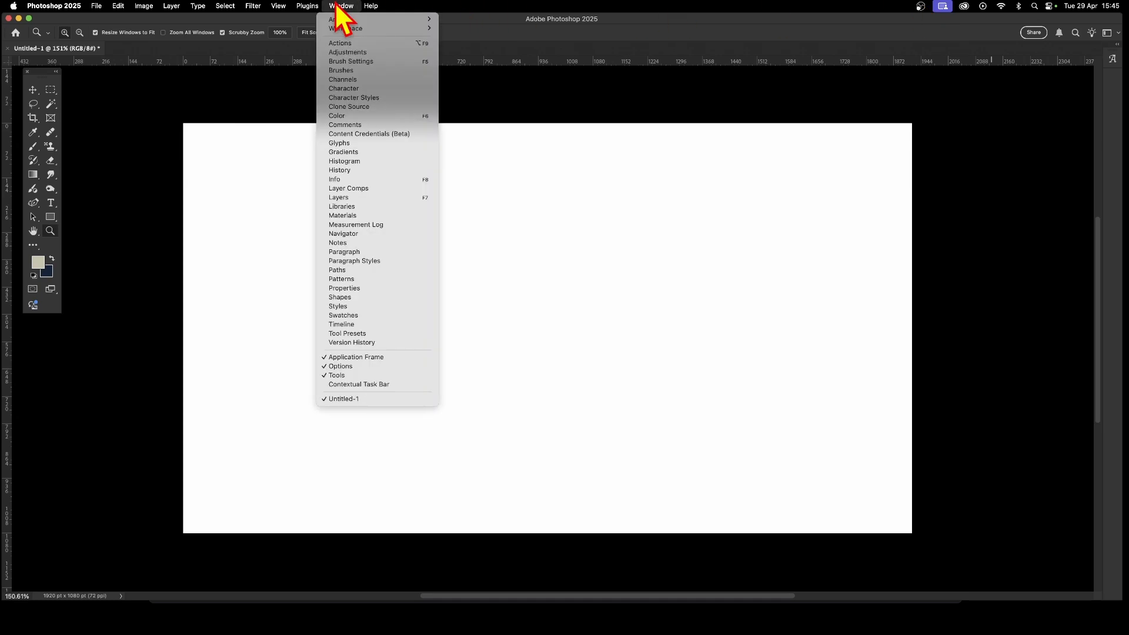
pyautogui.click(348, 209)
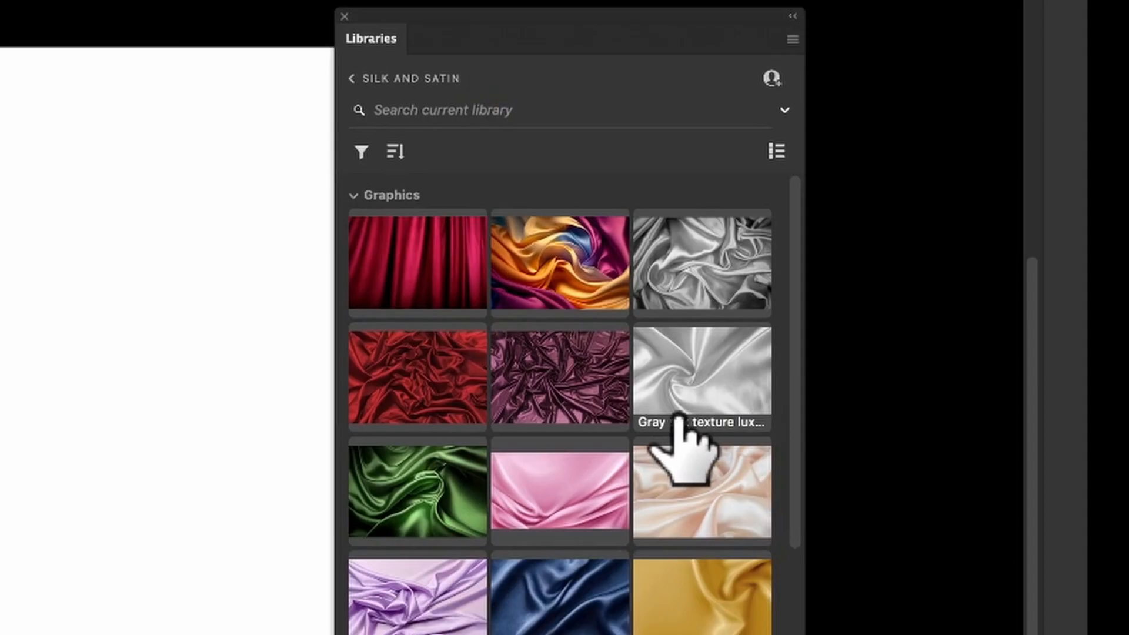
pyautogui.moveTo(680, 418)
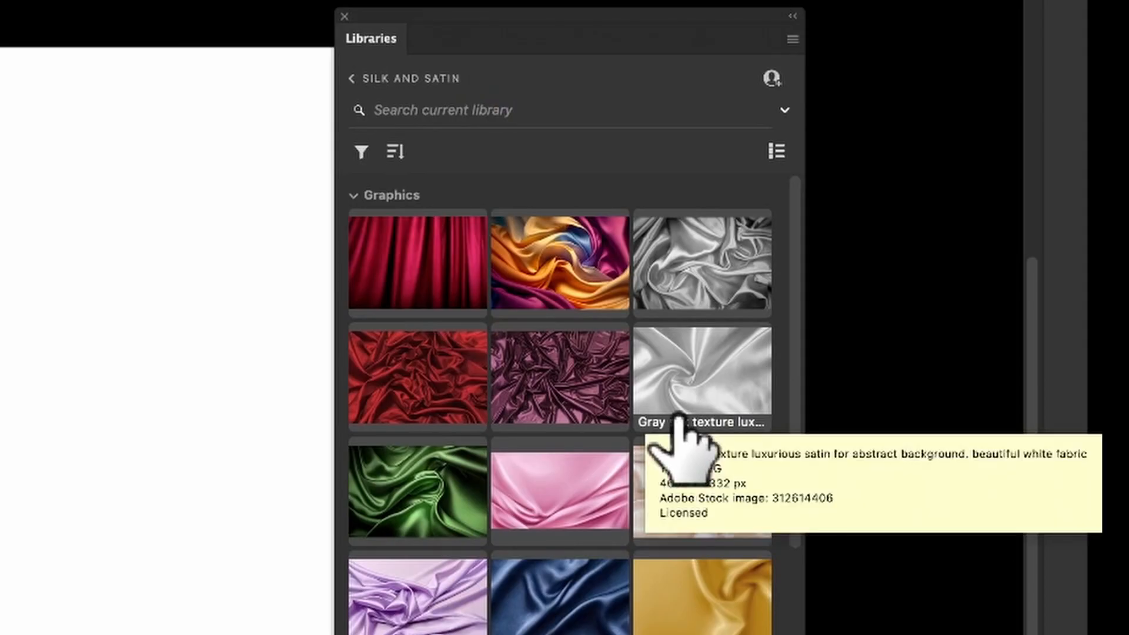
pyautogui.moveTo(582, 411)
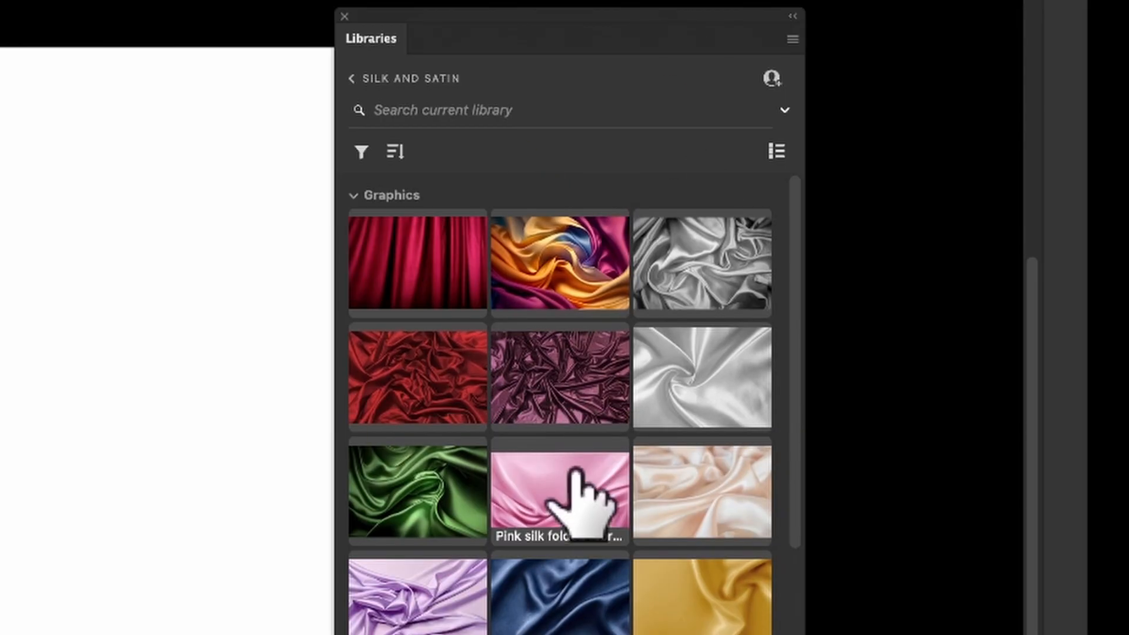
pyautogui.scroll(-3, 579, 500)
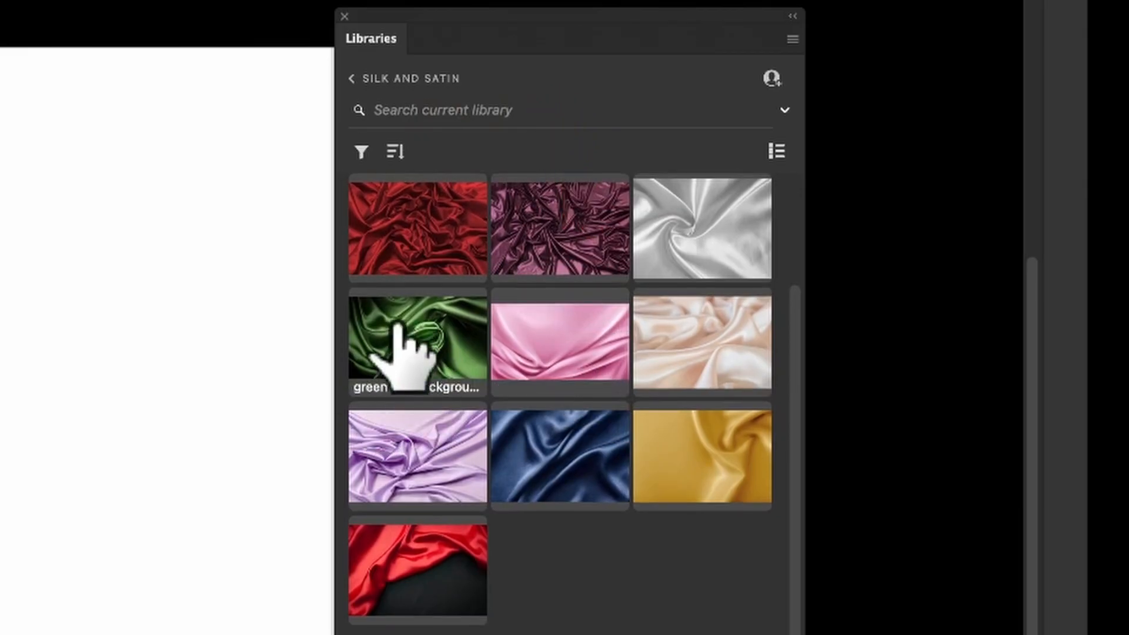
# - Place the green silk background from the library, scaled to about 102% and positioned to cover the whole canvas
pyautogui.moveTo(425, 333); pyautogui.dragTo(310, 214)
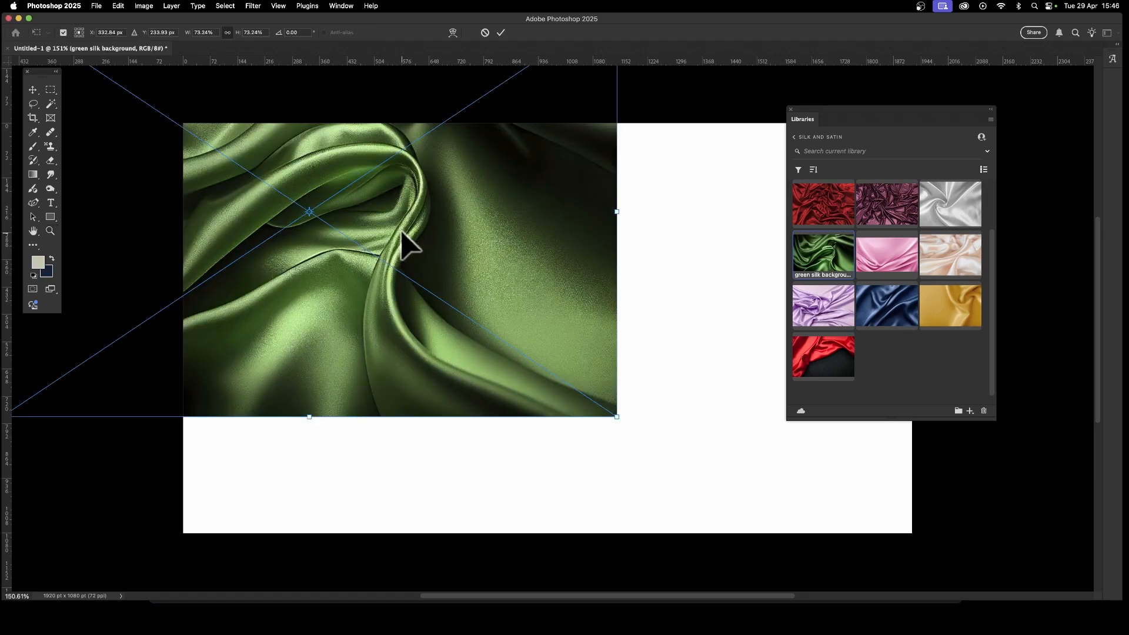
pyautogui.moveTo(401, 232); pyautogui.dragTo(472, 236)
pyautogui.moveTo(685, 420); pyautogui.dragTo(935, 573)
pyautogui.moveTo(711, 405); pyautogui.dragTo(761, 433)
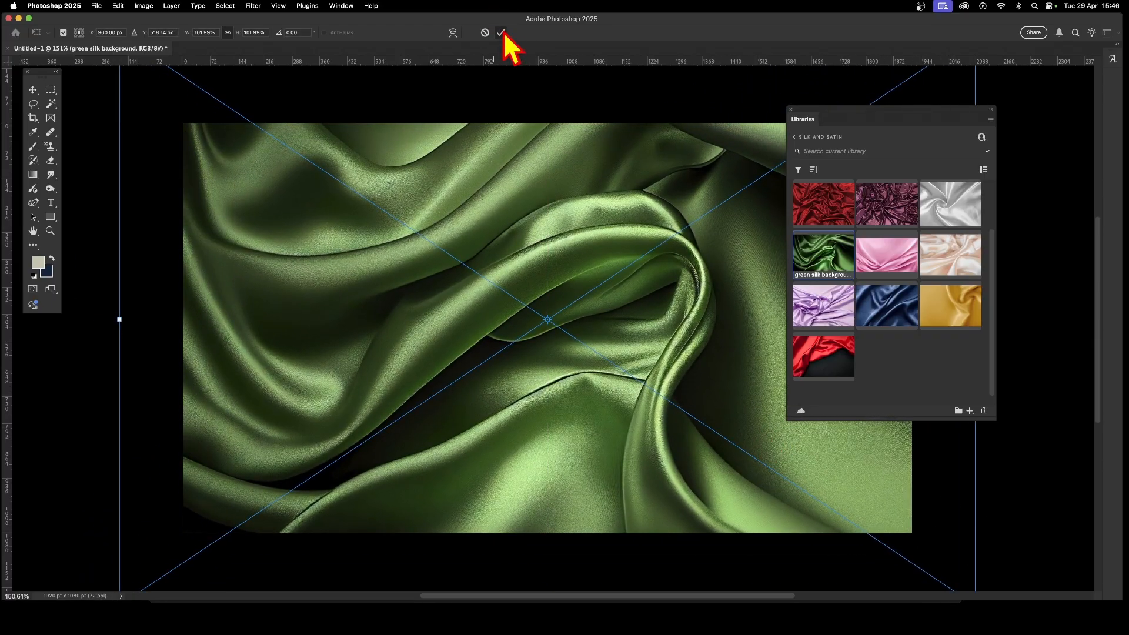
pyautogui.click(502, 33)
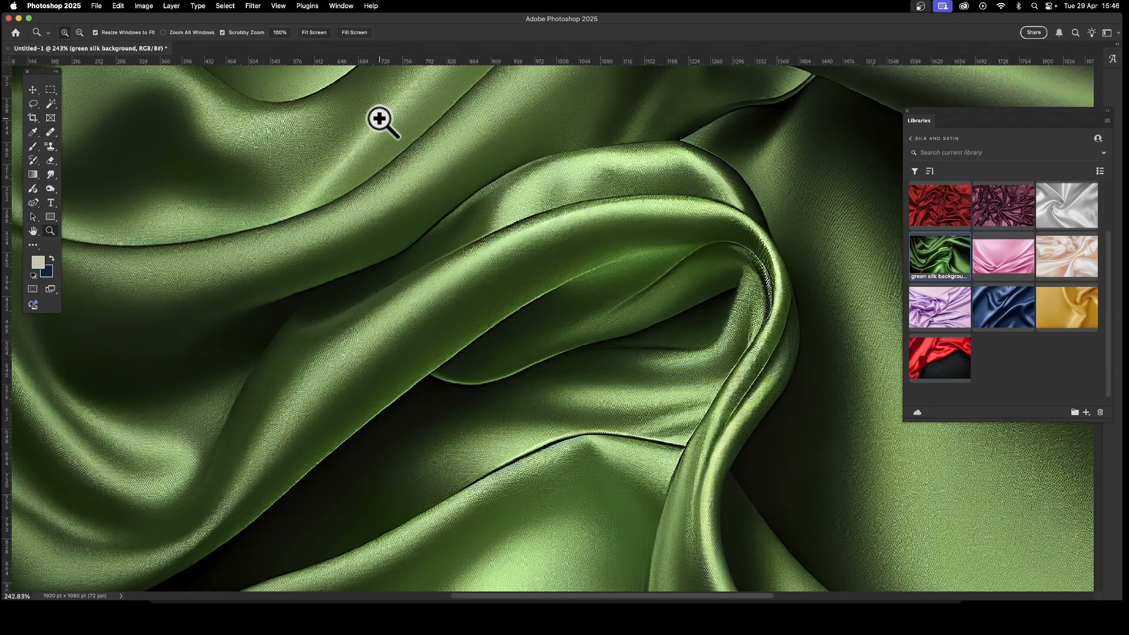
# - Recolor the green silk image to blue with a Hue/Saturation adjustment, setting the hue to +99
pyautogui.click(144, 7)
pyautogui.moveTo(150, 34)
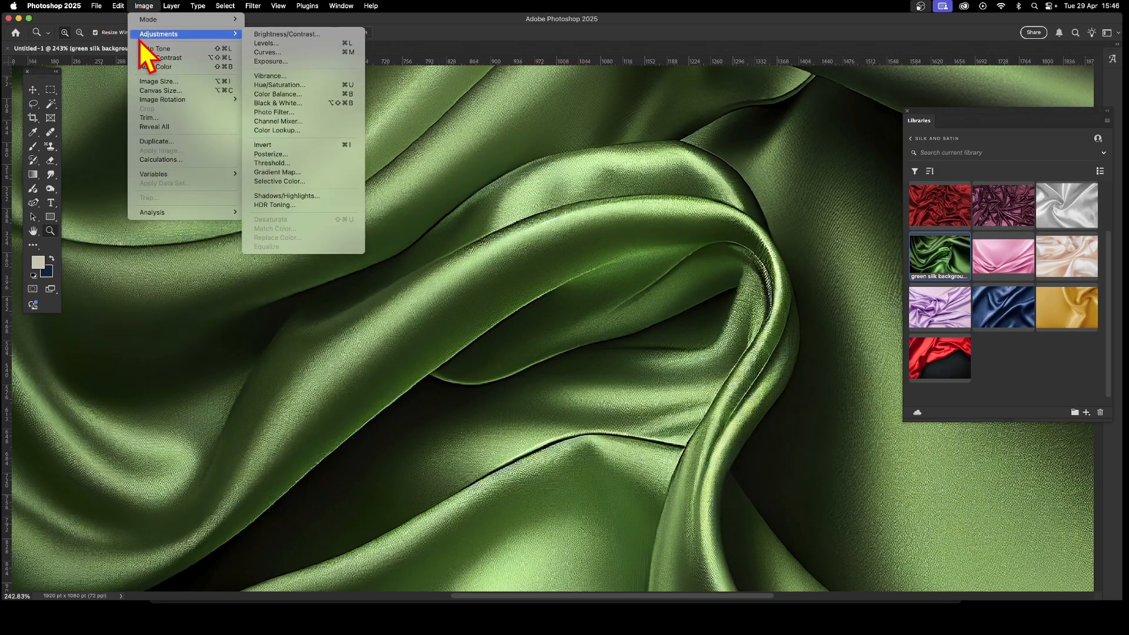
pyautogui.click(298, 85)
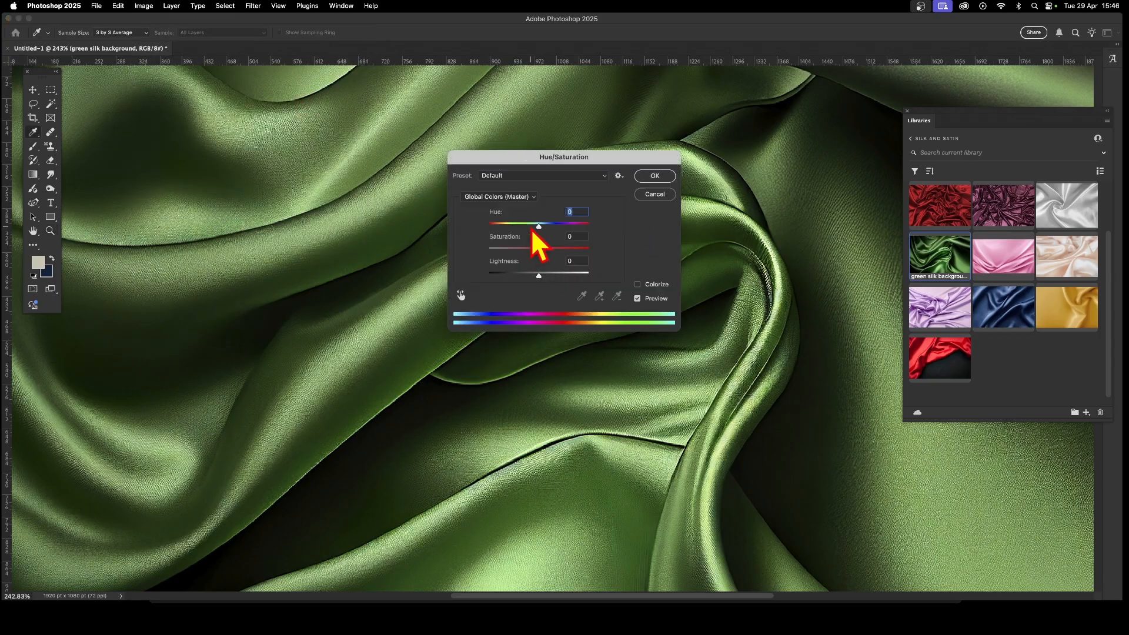
pyautogui.moveTo(535, 228); pyautogui.dragTo(573, 229)
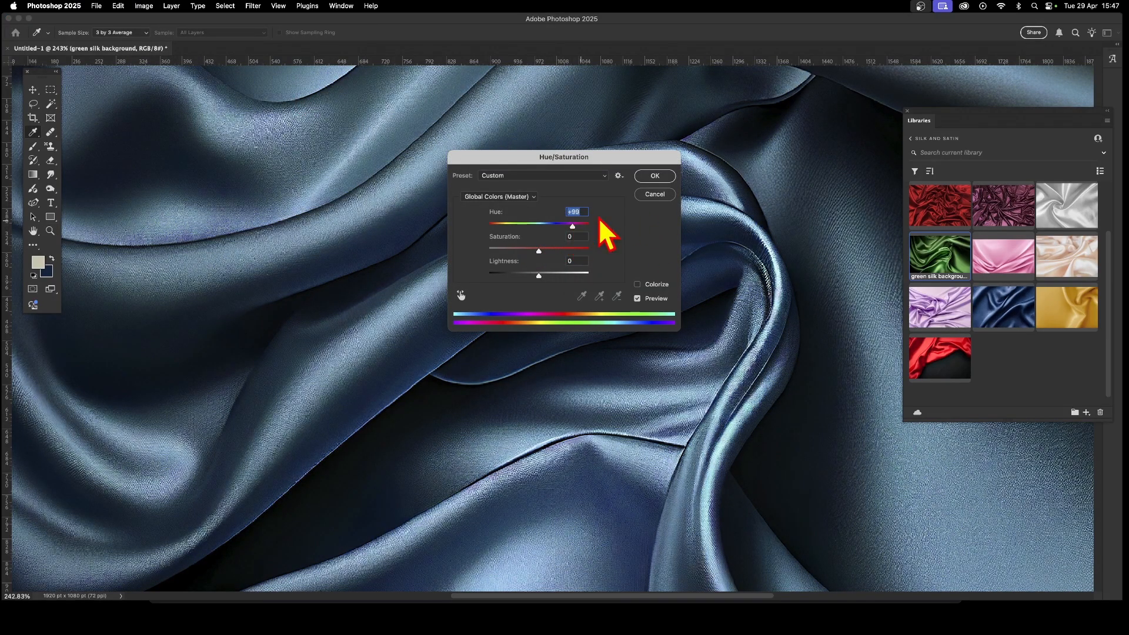
pyautogui.click(664, 177)
pyautogui.press('z')
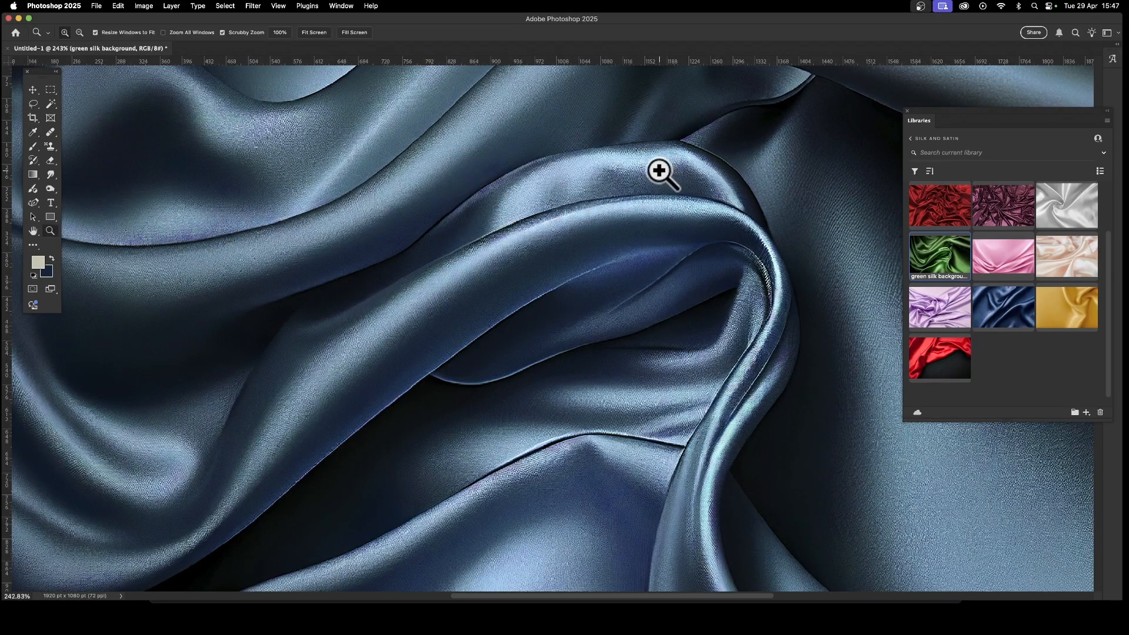
pyautogui.click(257, 6)
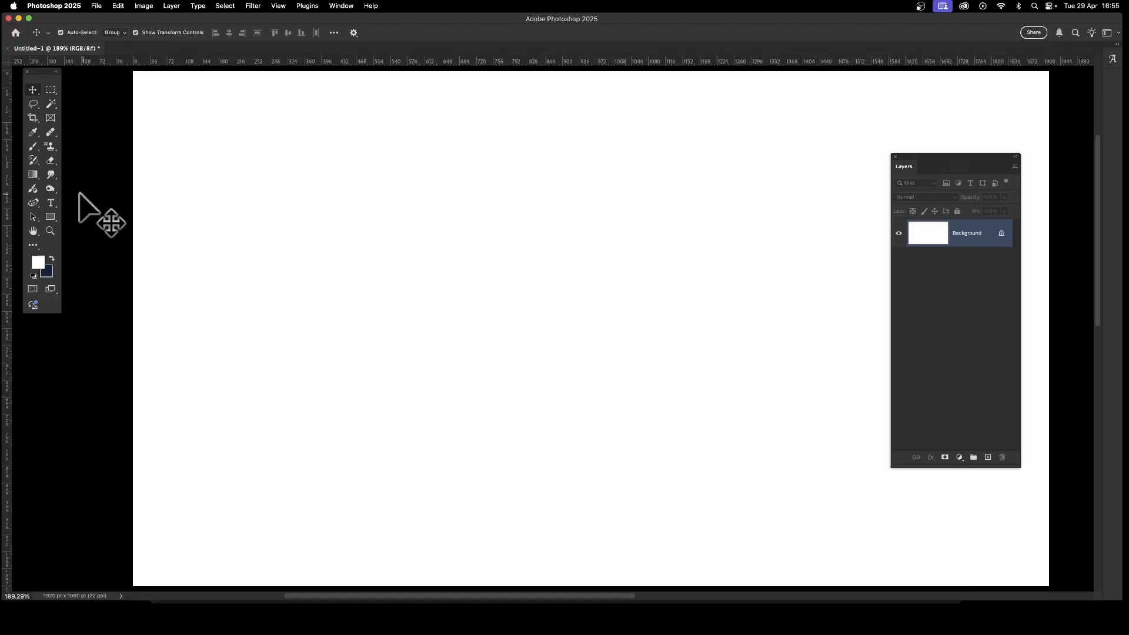
# - Activate the Gradient tool in Classic gradient mode and look through the gradient presets
pyautogui.click(35, 175)
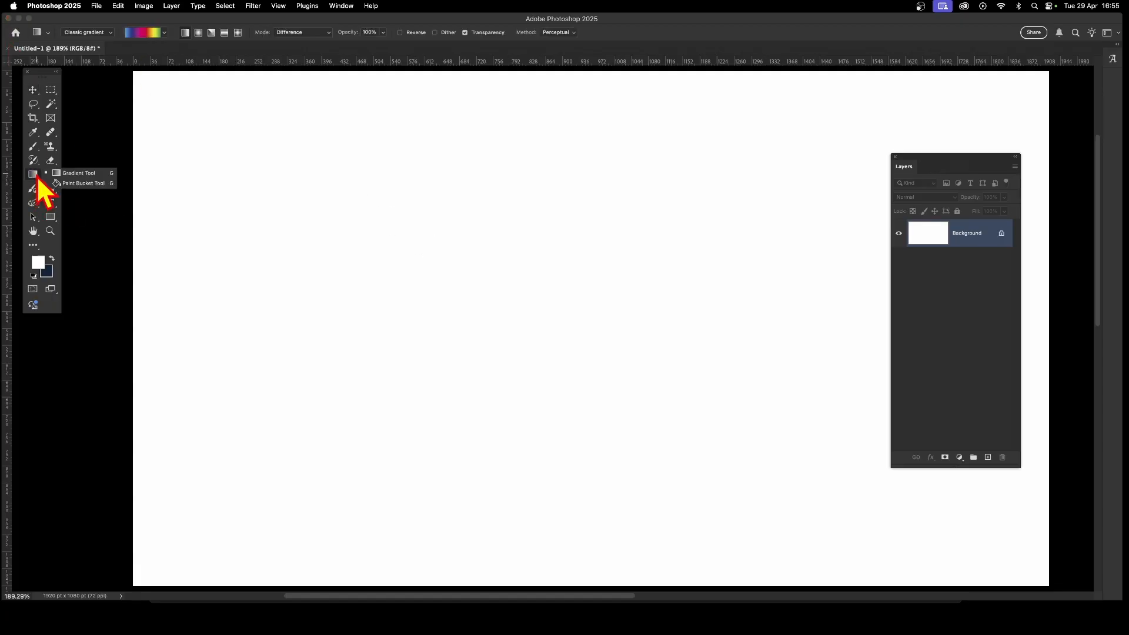
pyautogui.click(100, 173)
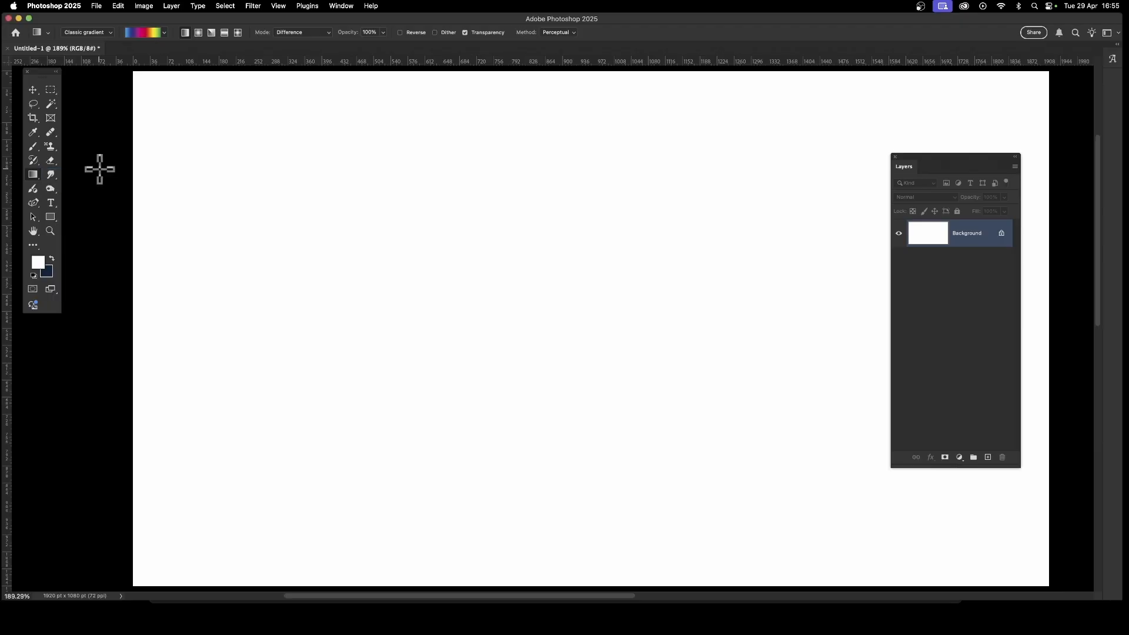
pyautogui.click(85, 32)
pyautogui.click(84, 33)
pyautogui.click(165, 33)
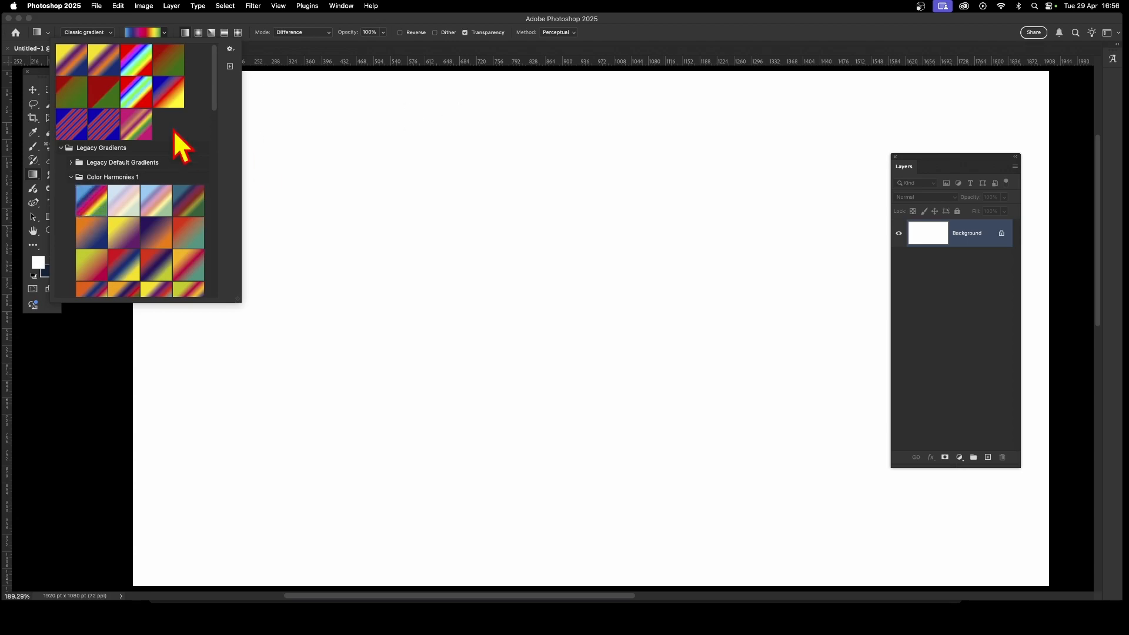
pyautogui.click(172, 24)
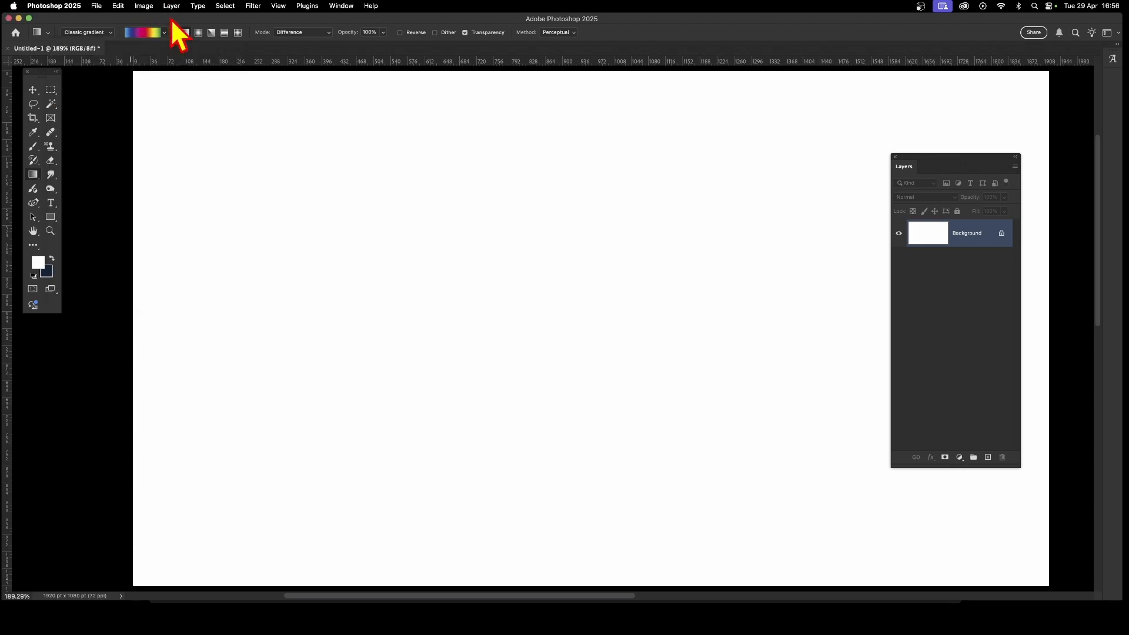
# - Add three white color stops to the Spectrum gradient: between purple and magenta, between magenta and red, and between red and yellow
pyautogui.click(144, 34)
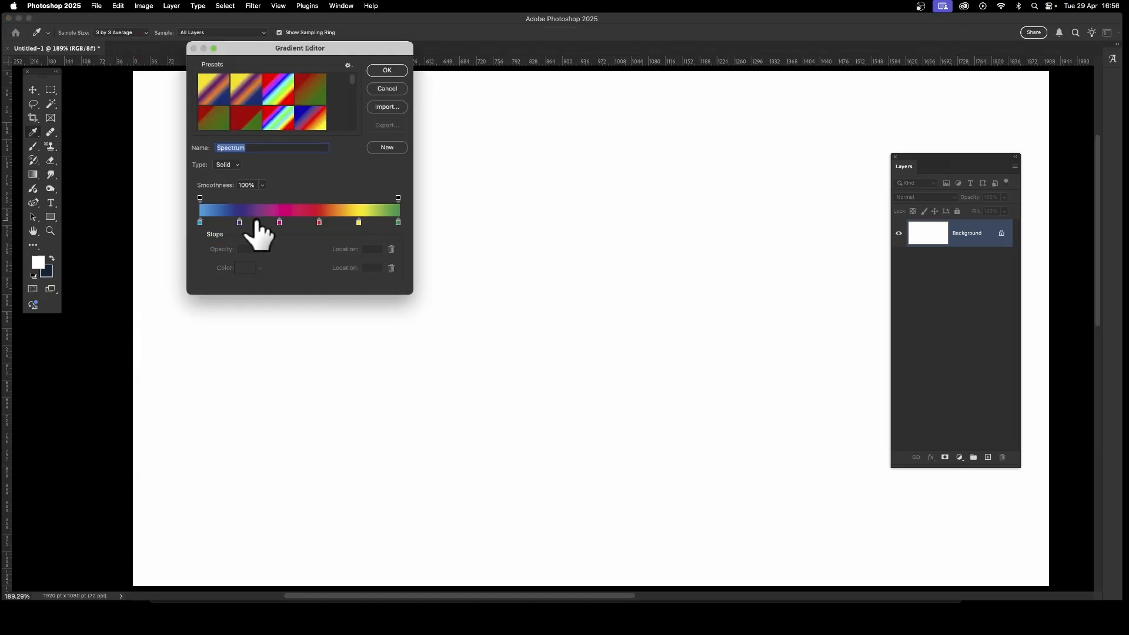
pyautogui.click(254, 223)
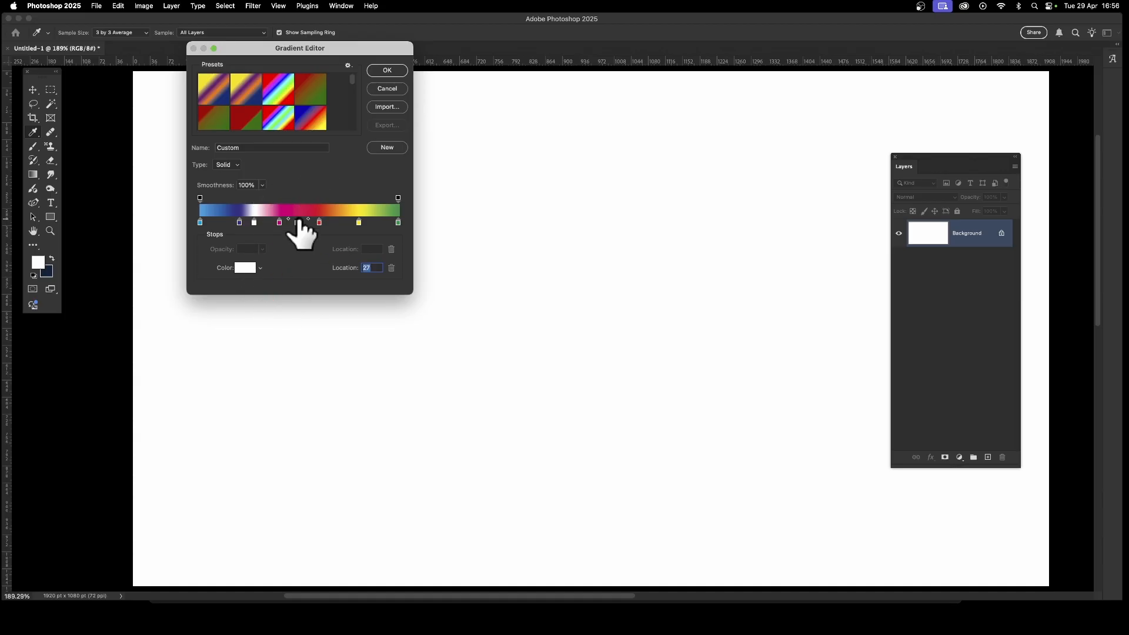
pyautogui.click(344, 222)
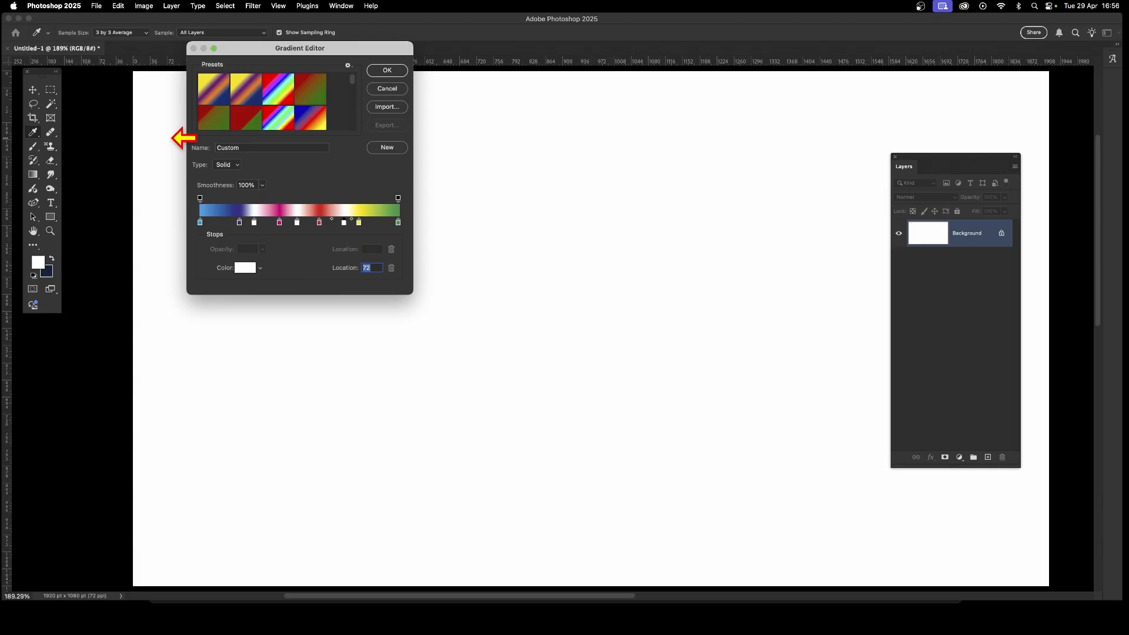
pyautogui.click(389, 71)
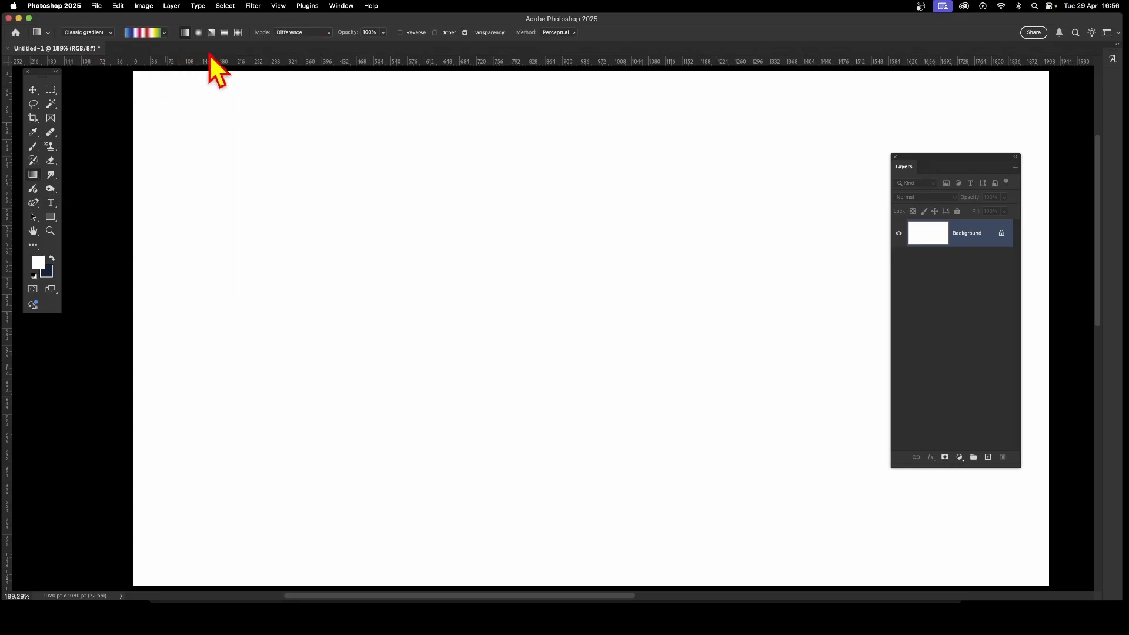
# - Draw the custom linear gradient diagonally across the canvas repeatedly in Difference mode, from upper left to lower right, to build up colorful stripes
pyautogui.moveTo(195, 120); pyautogui.dragTo(998, 536)
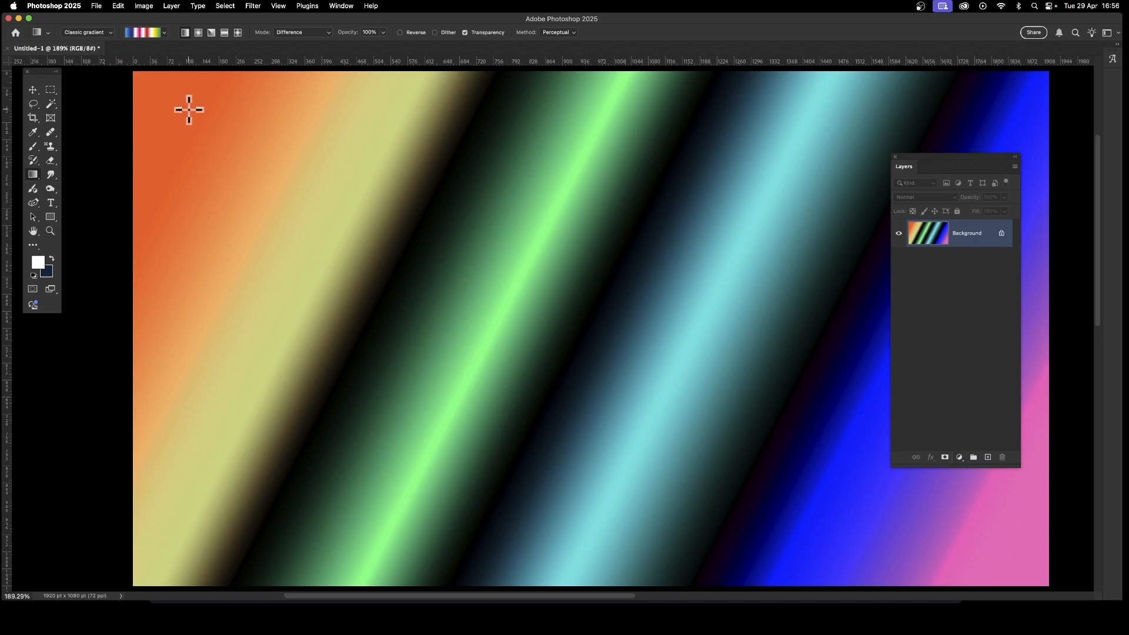
pyautogui.moveTo(188, 110); pyautogui.dragTo(940, 498)
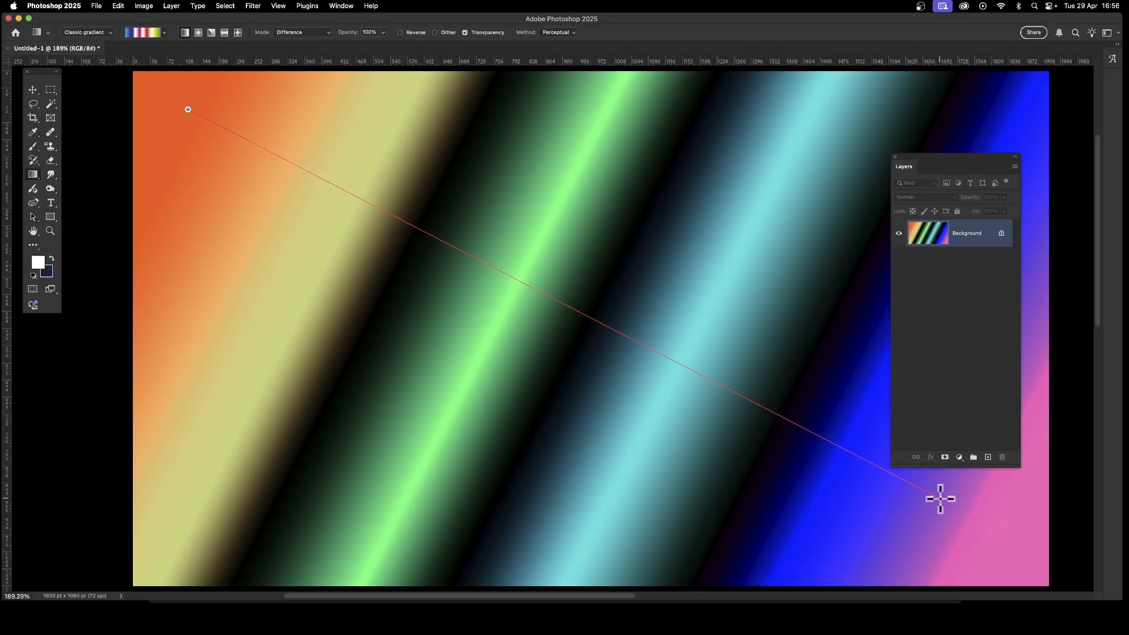
pyautogui.moveTo(940, 498); pyautogui.dragTo(939, 498)
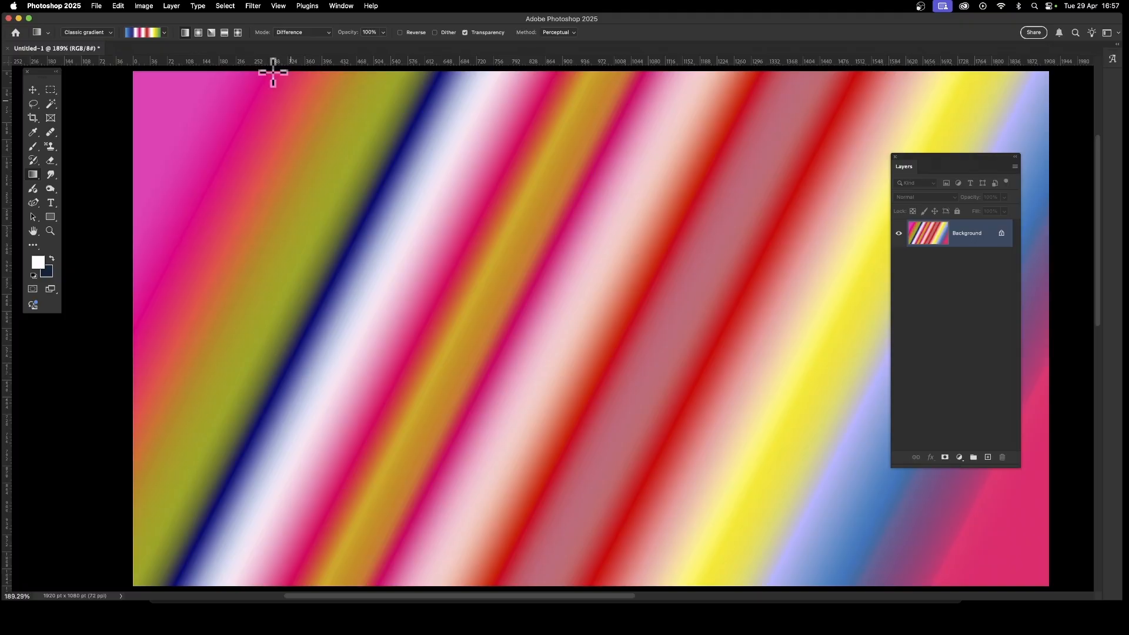
# - Open the Liquify filter on the striped background and set the warp brush size to 1461
pyautogui.click(252, 7)
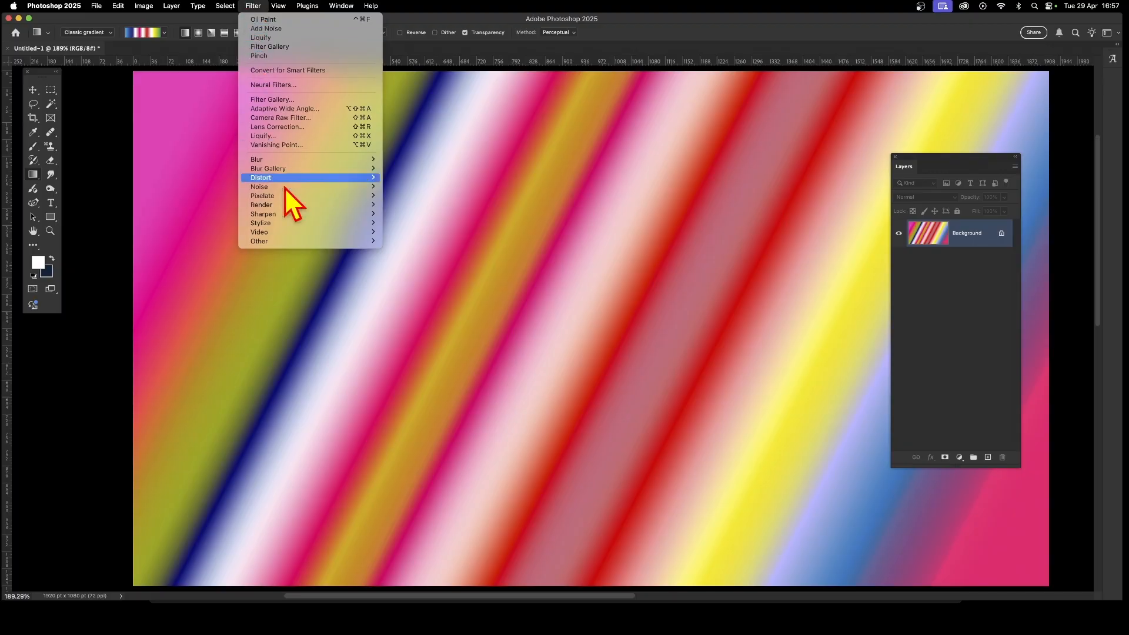
pyautogui.moveTo(295, 178)
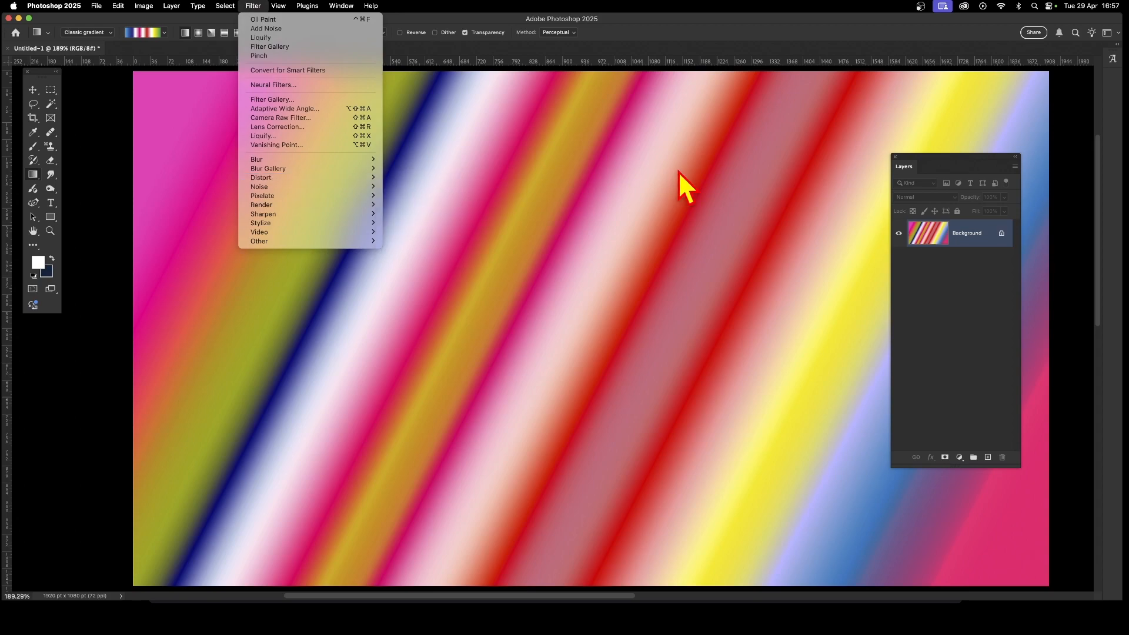
pyautogui.click(310, 140)
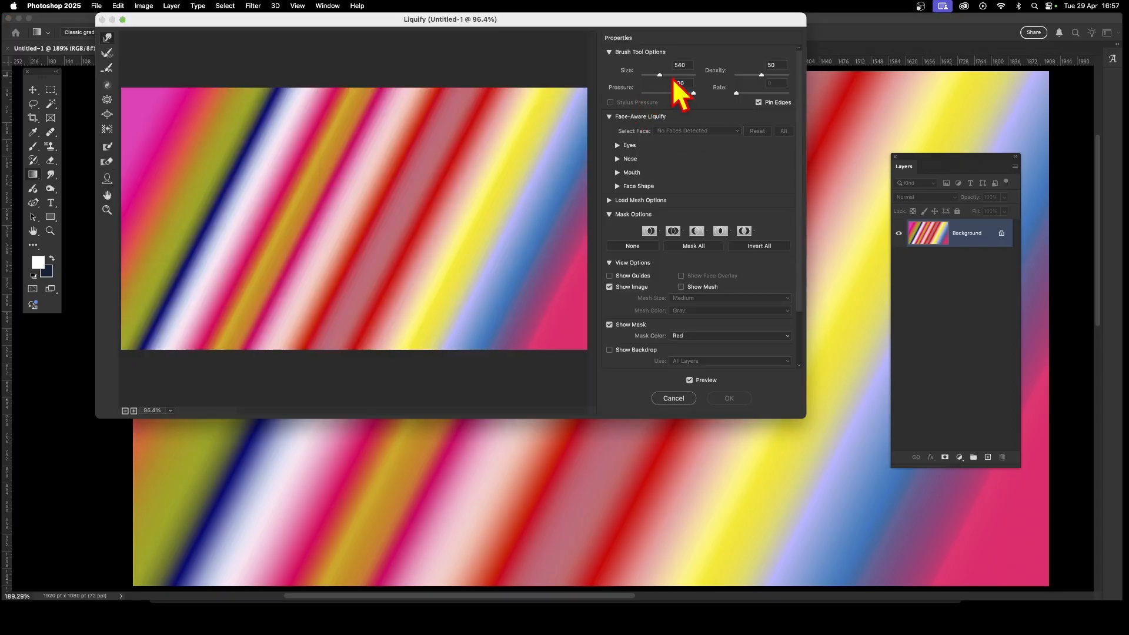
pyautogui.moveTo(660, 75); pyautogui.dragTo(666, 75)
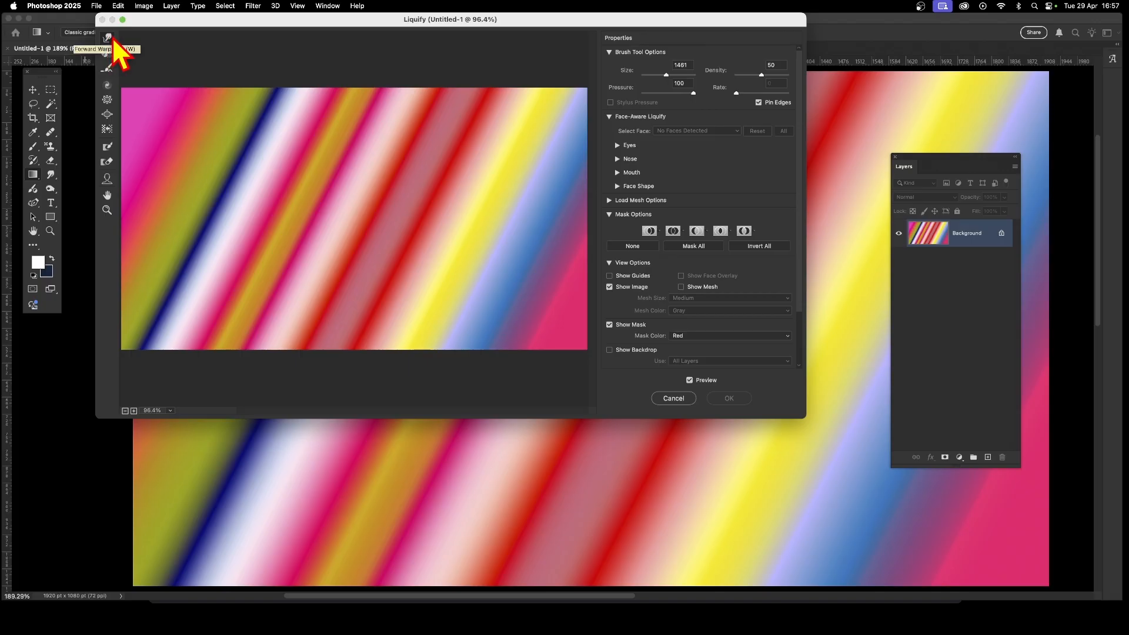
# - Bend the stripes into wavy folds with Forward Warp strokes, refine them at brush size 591 and apply the Liquify filter
pyautogui.moveTo(276, 188)
pyautogui.mouseDown()
pyautogui.moveTo(247, 177)
pyautogui.moveTo(258, 180)
pyautogui.moveTo(236, 301)
pyautogui.mouseUp()
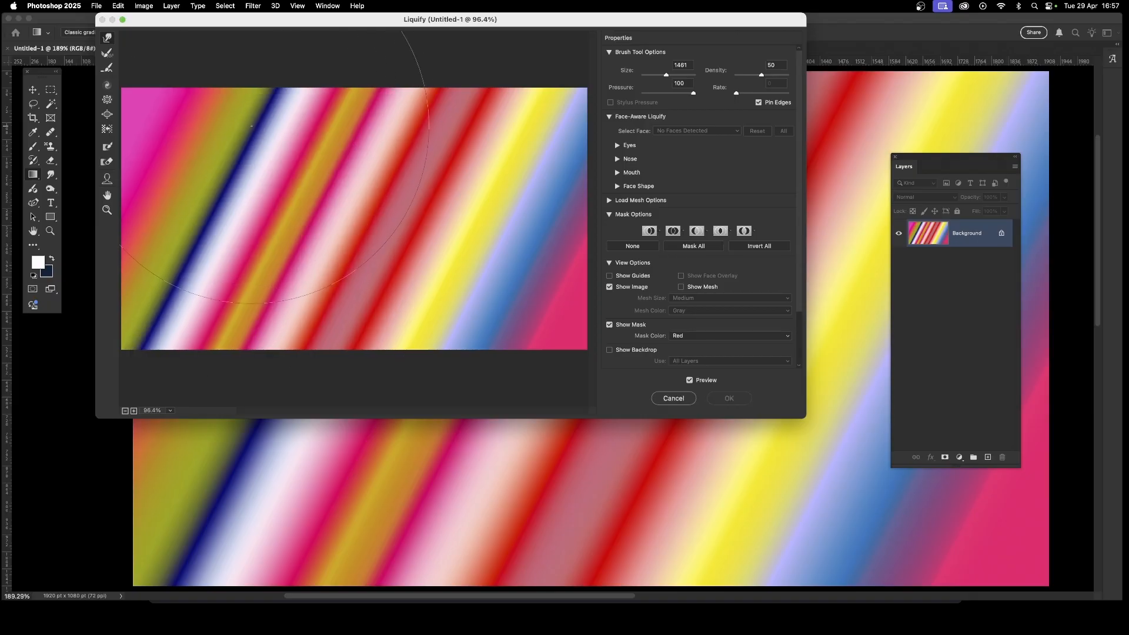
pyautogui.moveTo(352, 214); pyautogui.dragTo(488, 214)
pyautogui.moveTo(247, 203); pyautogui.dragTo(317, 209)
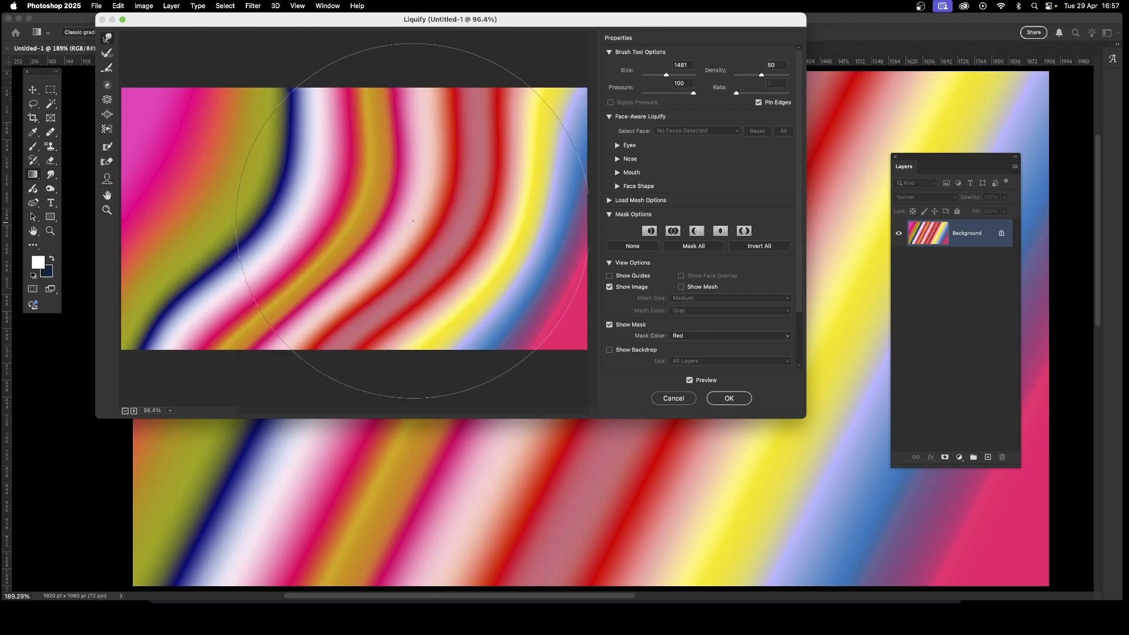
pyautogui.moveTo(448, 274); pyautogui.dragTo(386, 241)
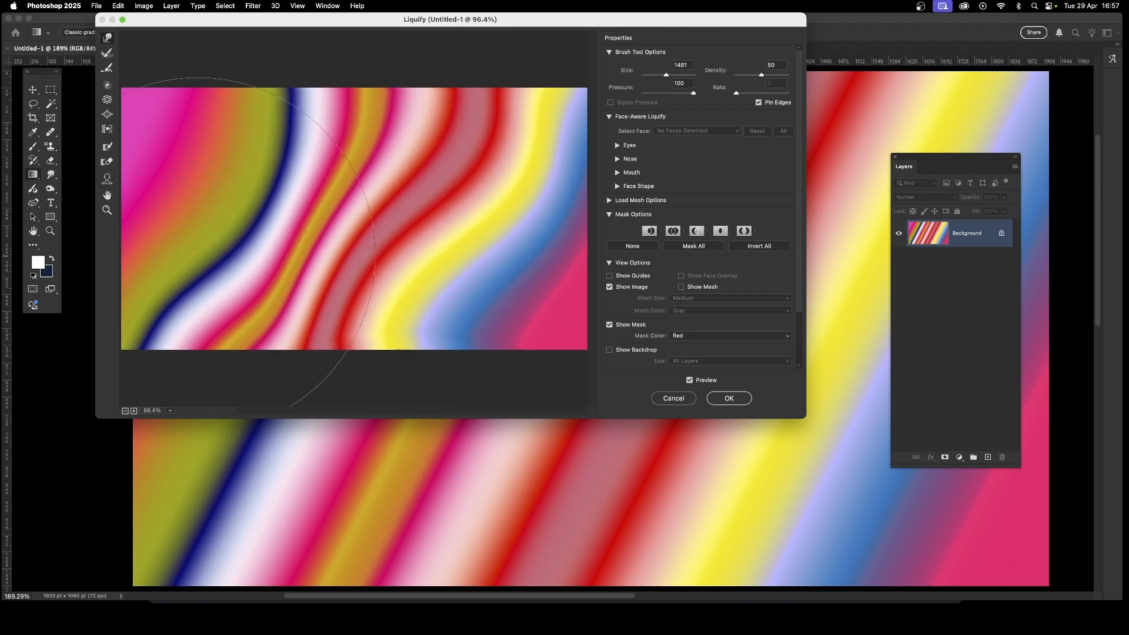
pyautogui.moveTo(157, 251)
pyautogui.mouseDown()
pyautogui.moveTo(216, 278)
pyautogui.moveTo(203, 263)
pyautogui.mouseUp()
pyautogui.moveTo(440, 263); pyautogui.dragTo(396, 233)
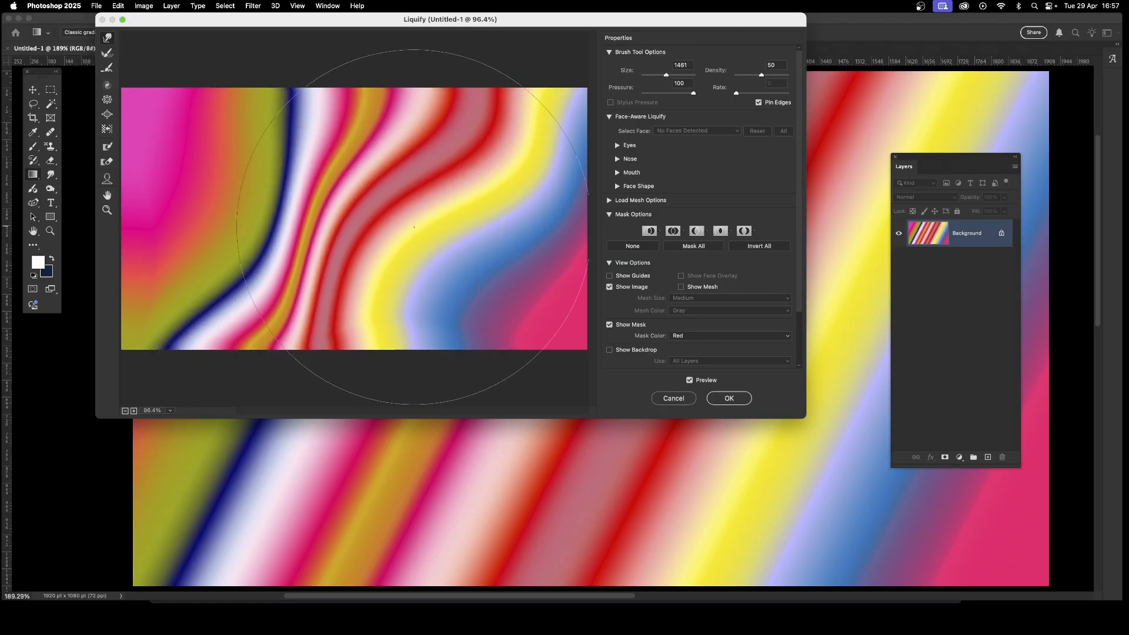
pyautogui.moveTo(469, 249); pyautogui.dragTo(441, 226)
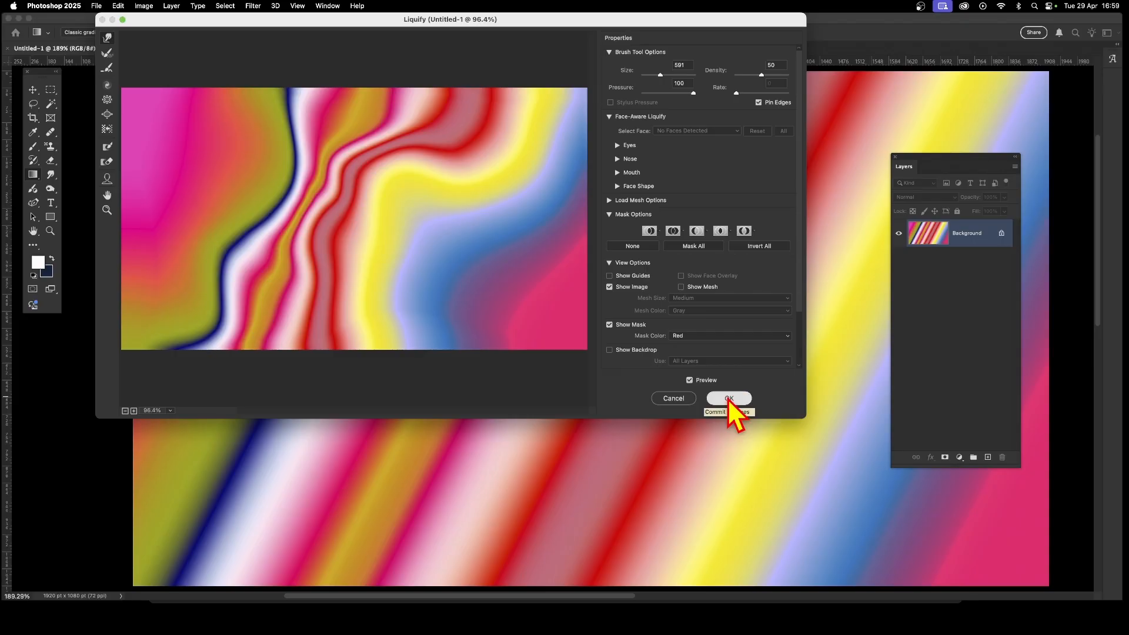
pyautogui.click(726, 399)
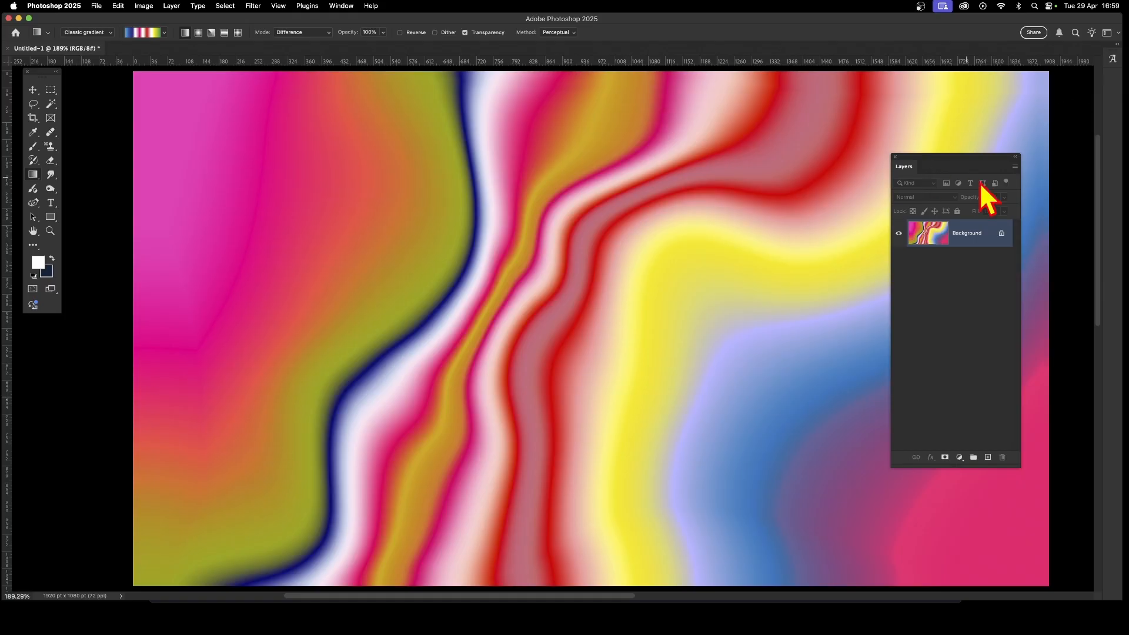
# - Duplicate the warped Background layer as Background copy within the same document
pyautogui.click(172, 6)
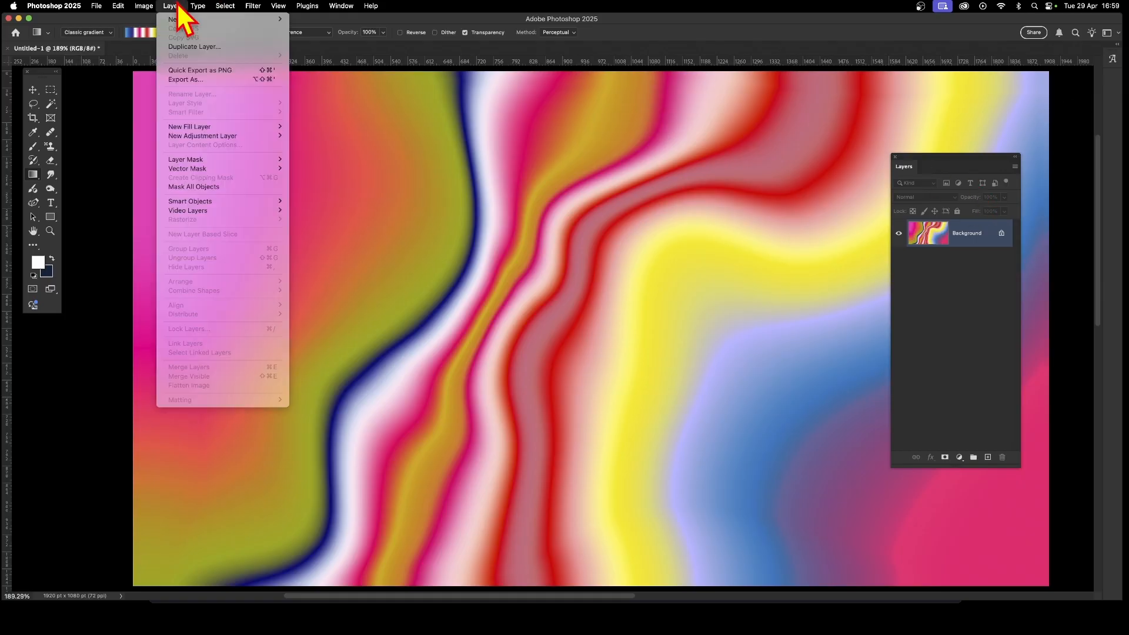
pyautogui.click(172, 47)
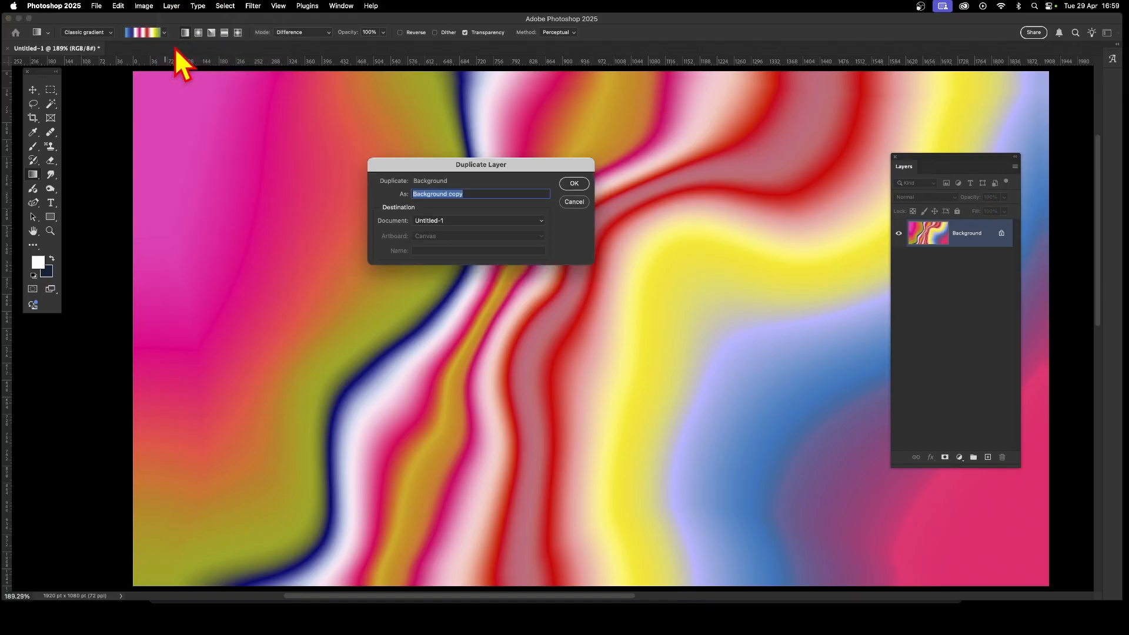
pyautogui.click(574, 183)
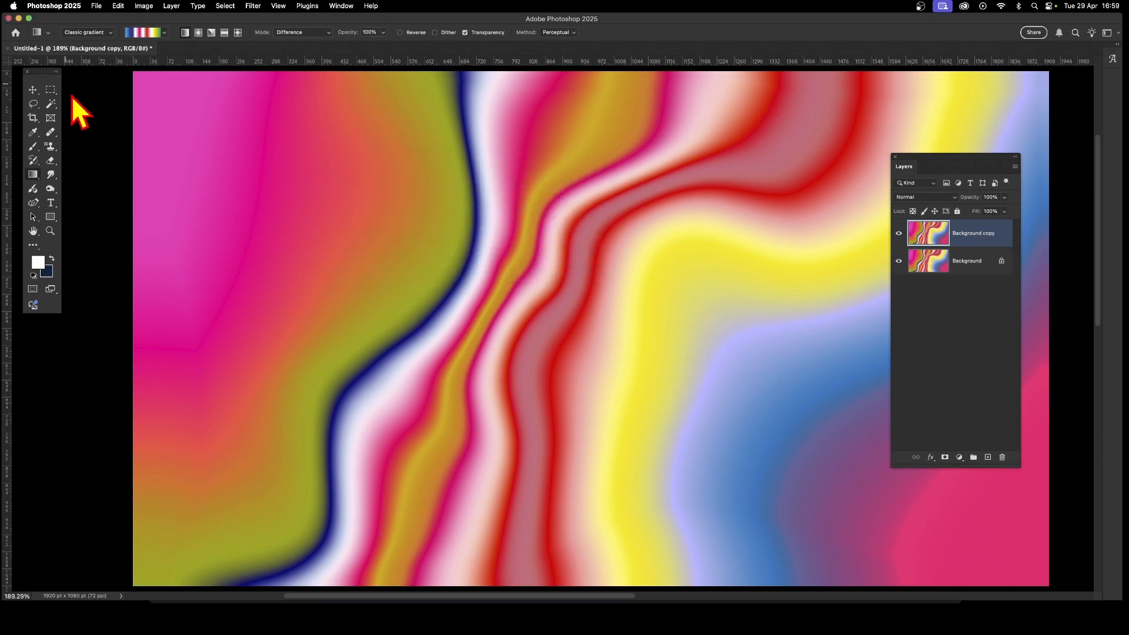
# - Enlarge the Background copy layer to about 118%, offset it from the original and set its blend mode to Lighten
pyautogui.click(34, 92)
pyautogui.moveTo(503, 254); pyautogui.dragTo(383, 176)
pyautogui.moveTo(928, 509); pyautogui.dragTo(1099, 564)
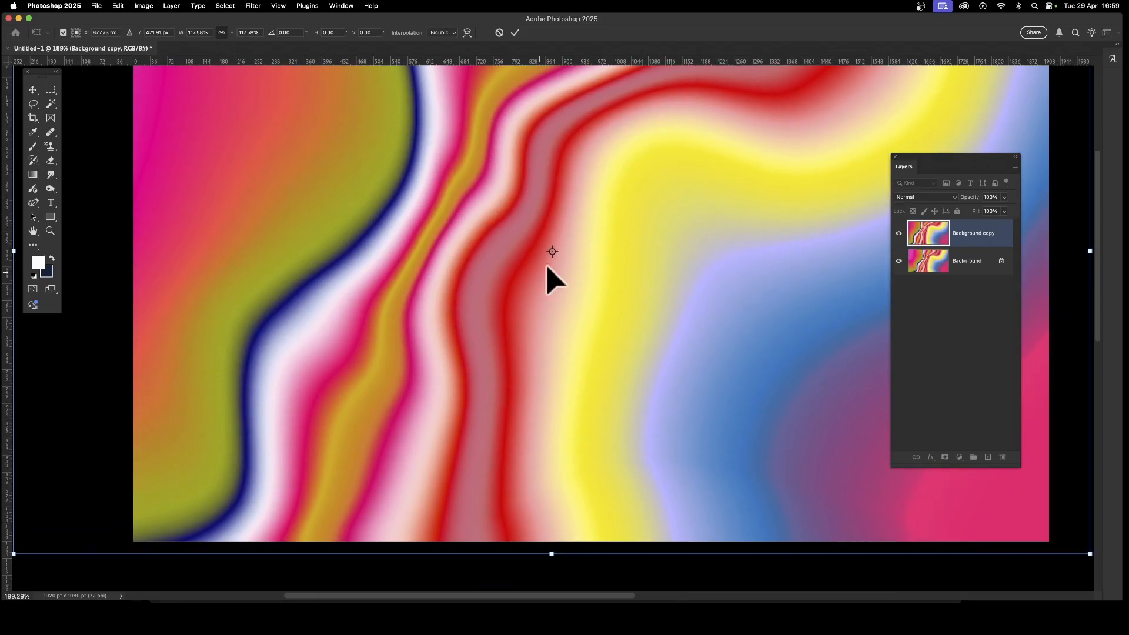
pyautogui.moveTo(574, 185); pyautogui.dragTo(574, 228)
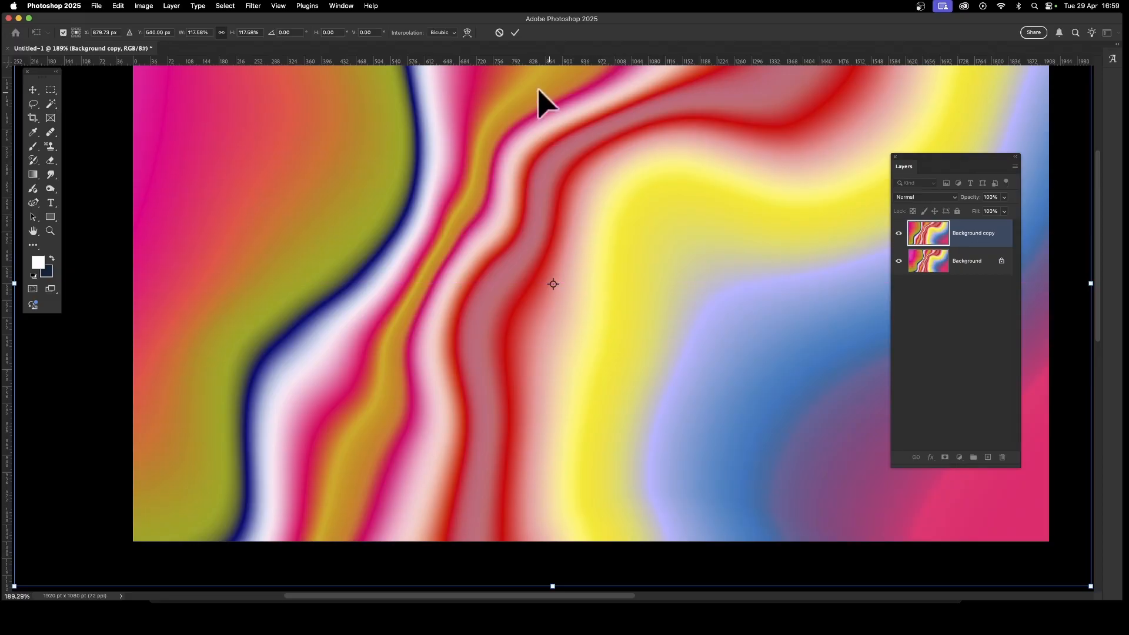
pyautogui.click(515, 33)
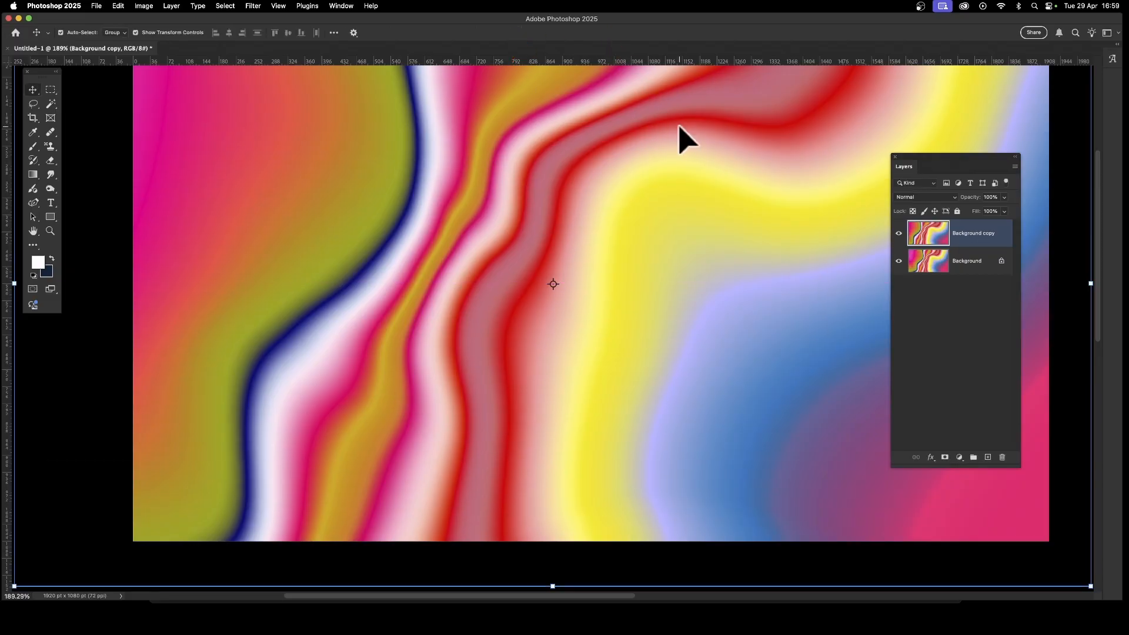
pyautogui.click(917, 200)
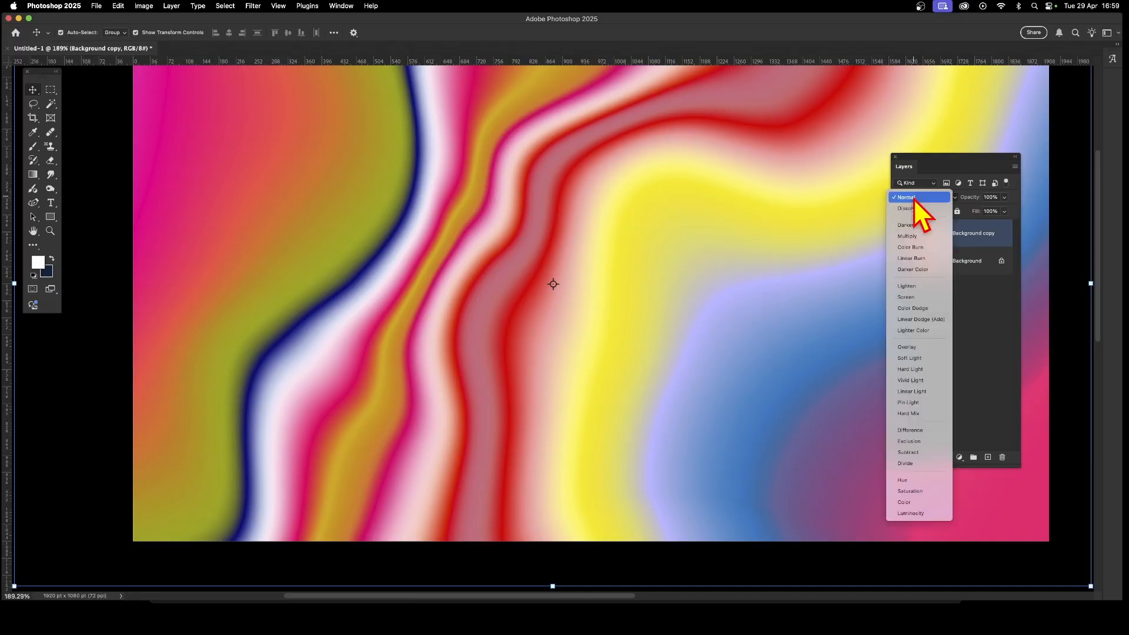
pyautogui.click(910, 287)
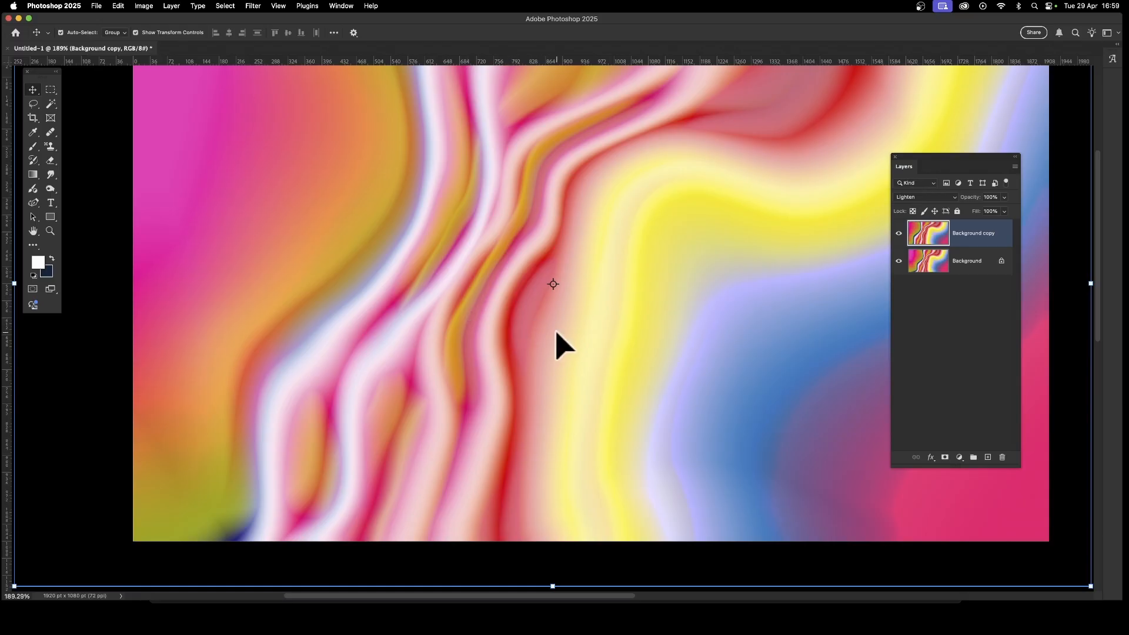
# - Duplicate the Lighten-blended Background copy layer as Background copy 2
pyautogui.click(172, 7)
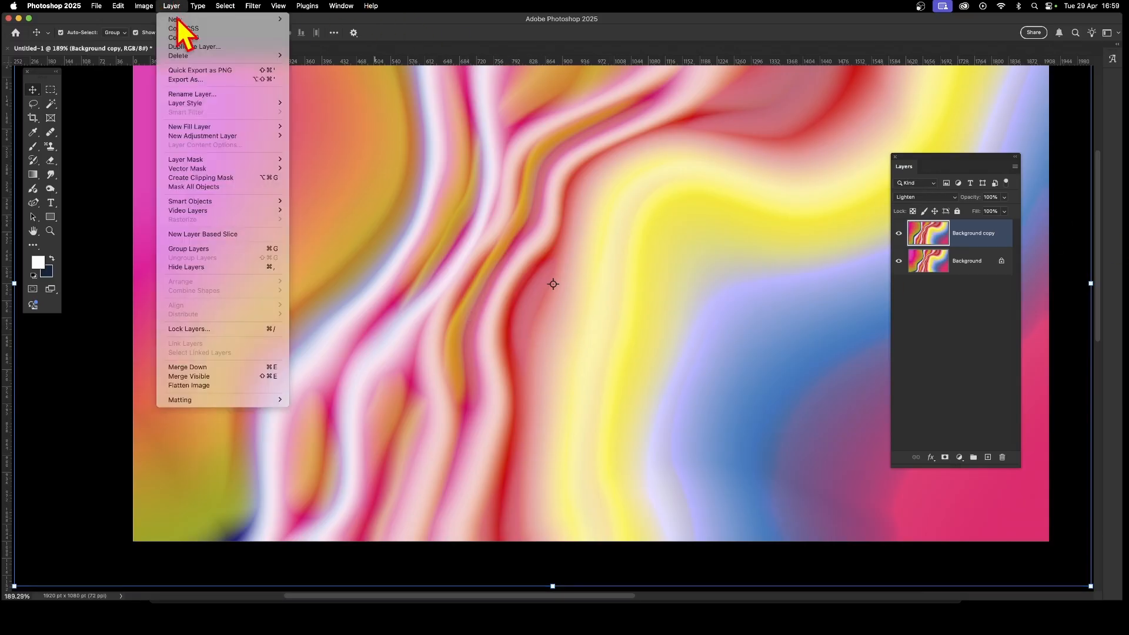
pyautogui.click(187, 47)
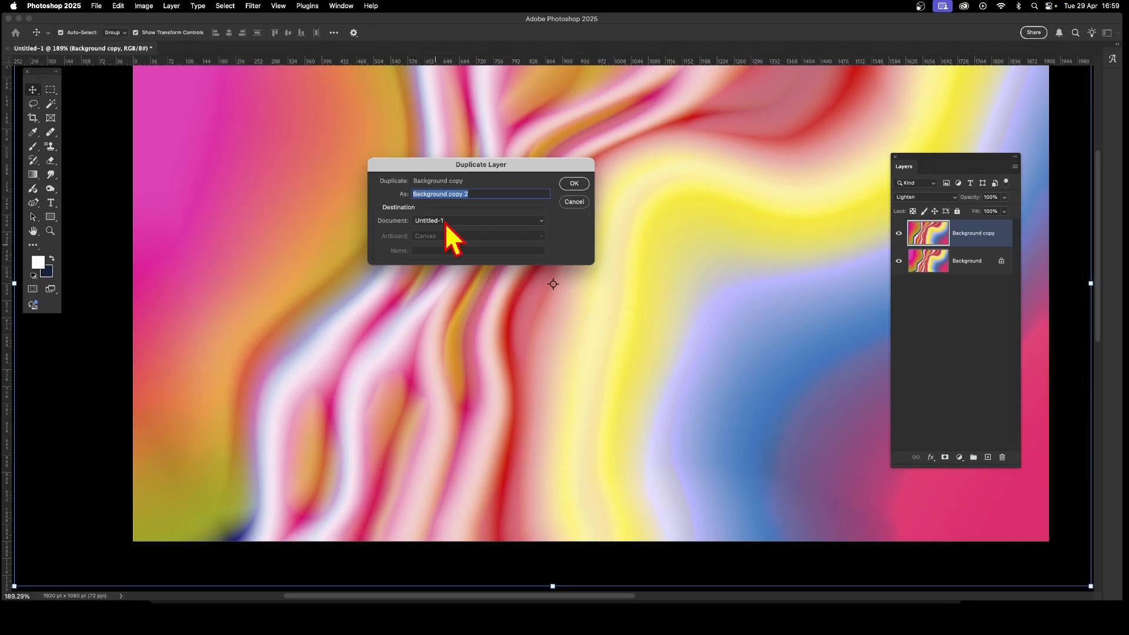
pyautogui.click(574, 184)
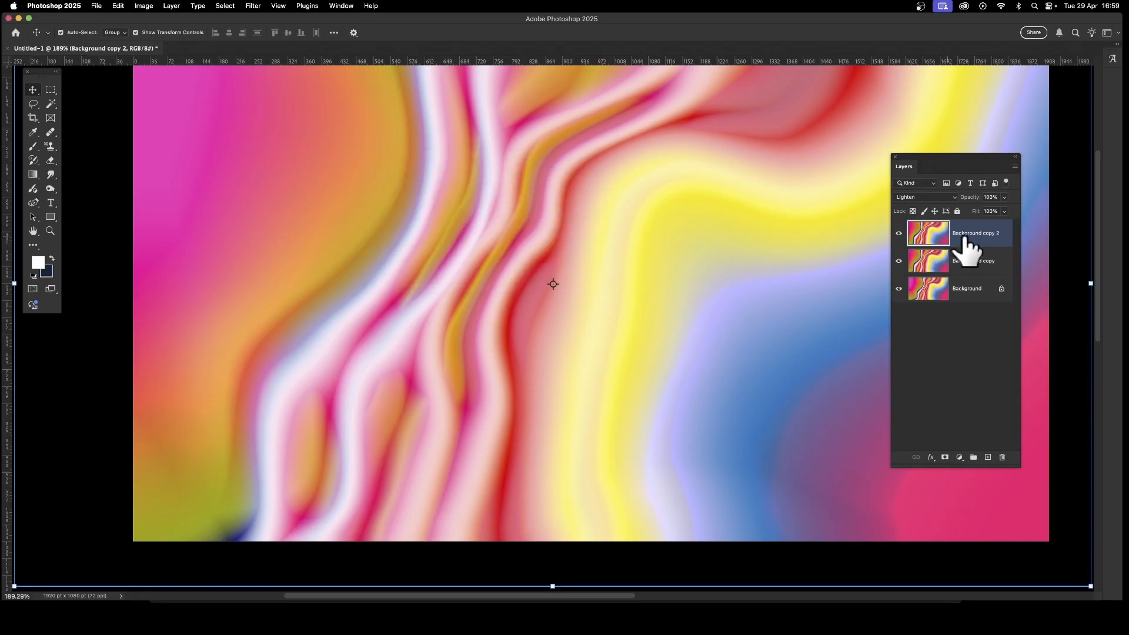
# - Shift Background copy 2 up and to the left, then scale it to about 116.5% so it covers the canvas
pyautogui.moveTo(407, 267); pyautogui.dragTo(338, 195)
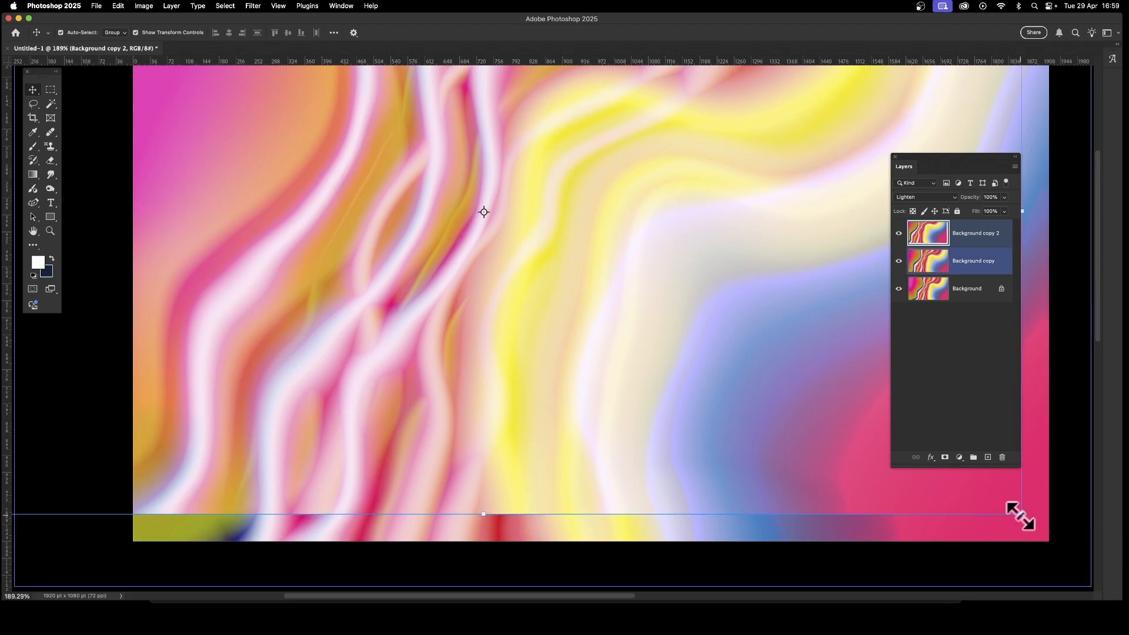
pyautogui.moveTo(1021, 514); pyautogui.dragTo(1097, 573)
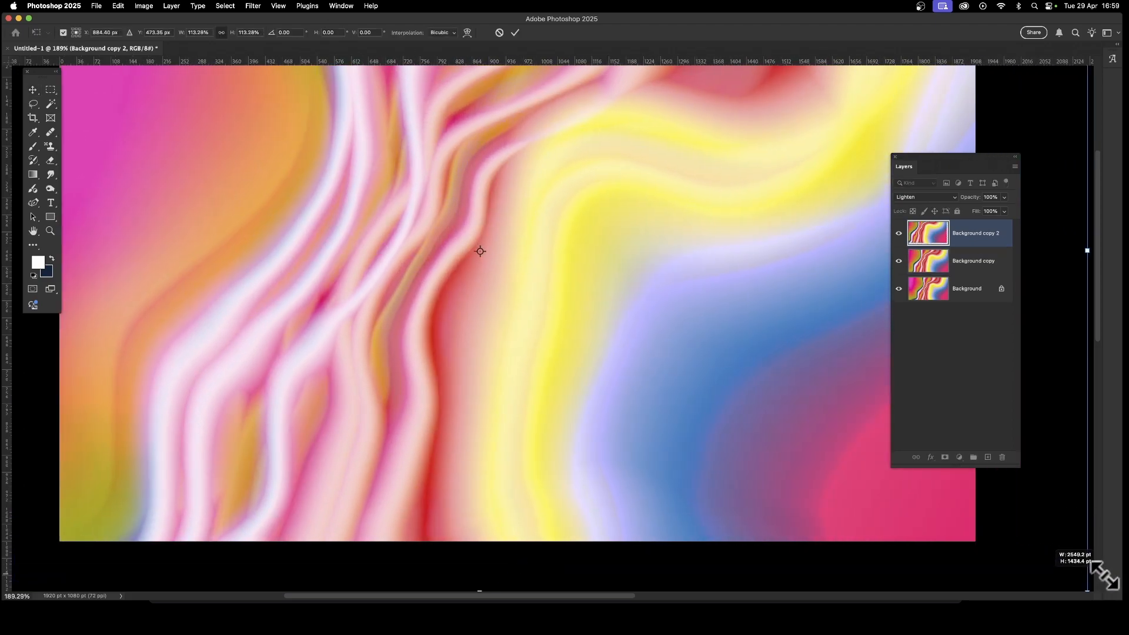
pyautogui.moveTo(421, 229); pyautogui.dragTo(308, 169)
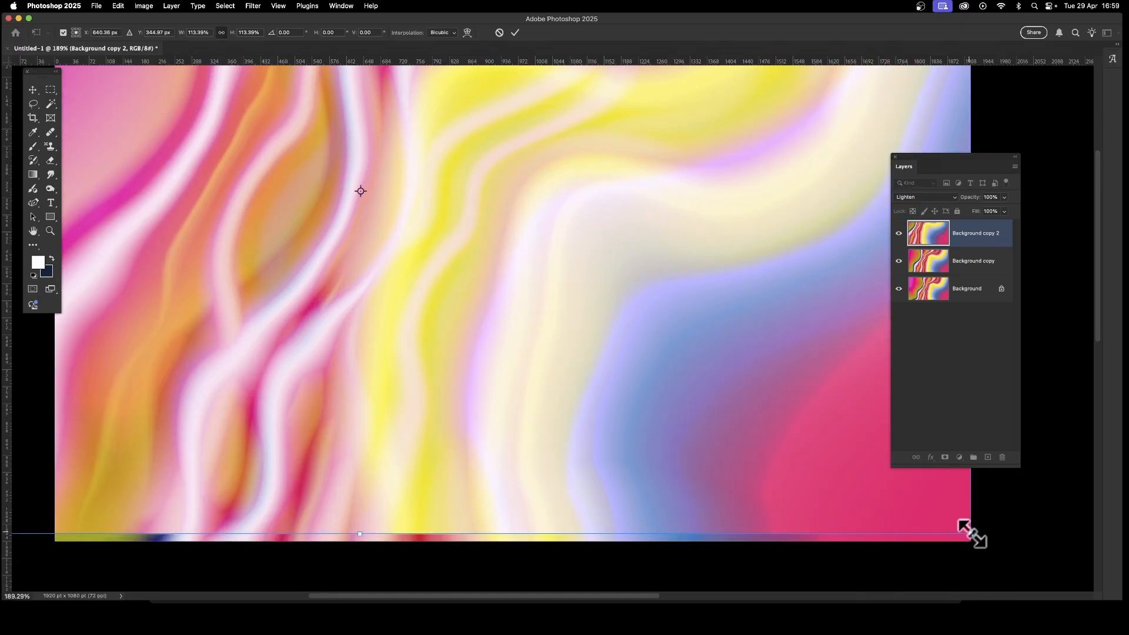
pyautogui.moveTo(971, 533); pyautogui.dragTo(1004, 552)
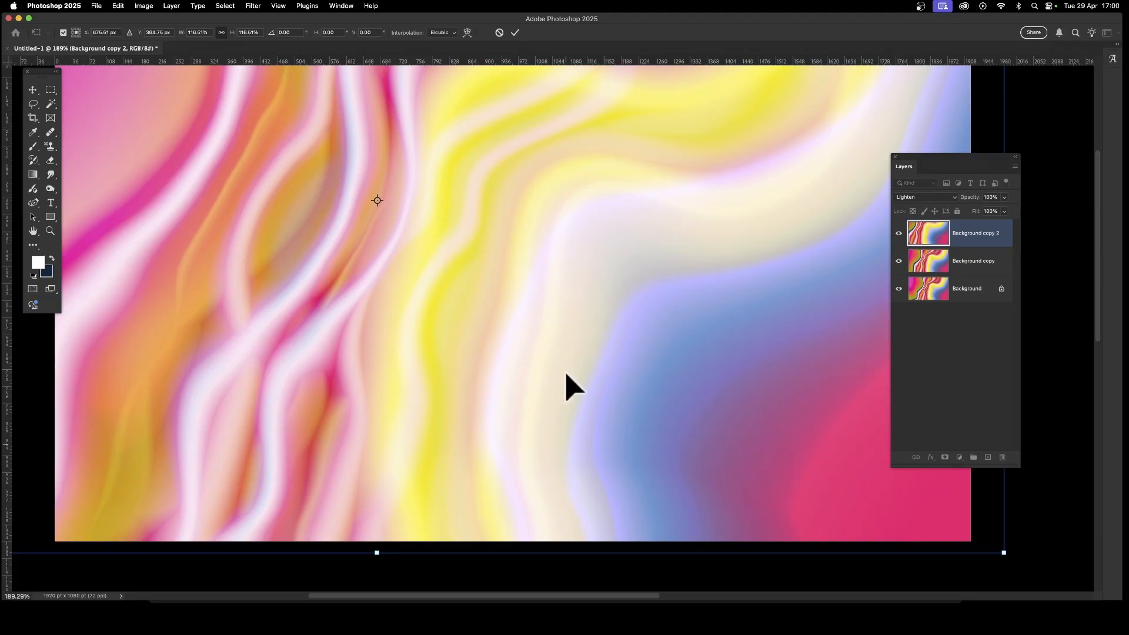
pyautogui.click(515, 32)
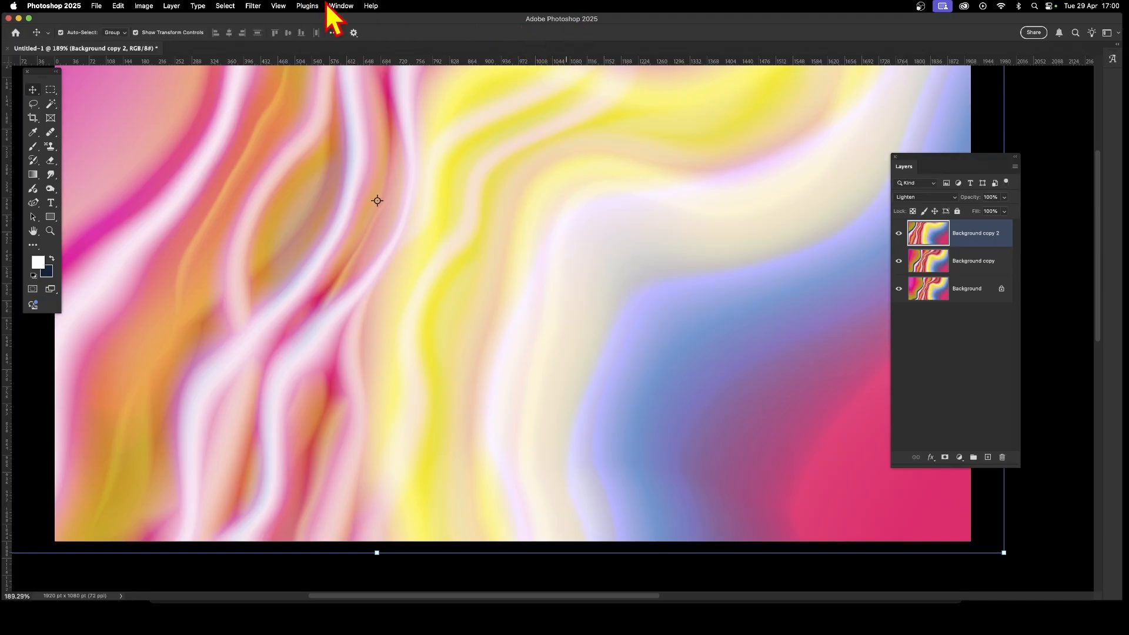
# - Flatten the three stacked layers into a single Background layer
pyautogui.click(171, 6)
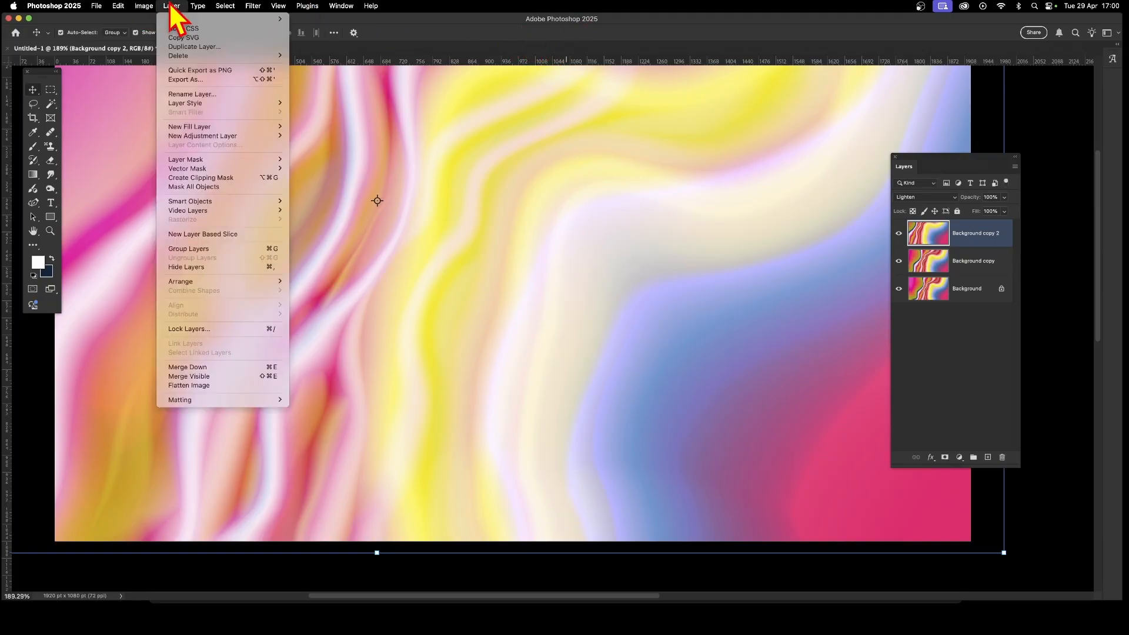
pyautogui.click(211, 385)
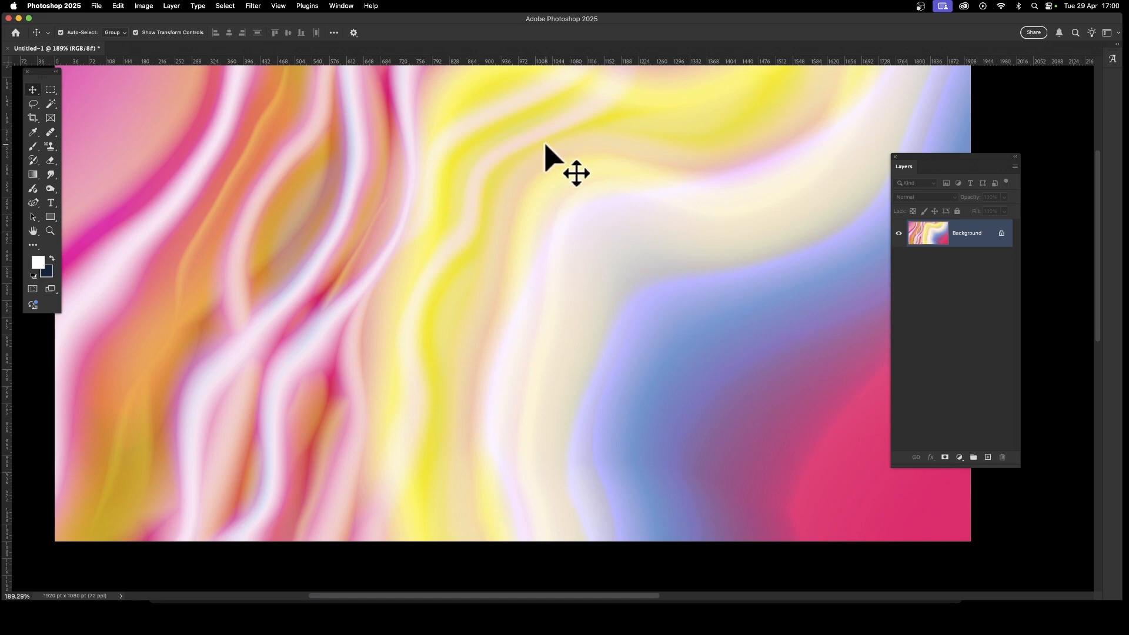
# - Add Gaussian, monochromatic noise to the flattened Background layer with the Add Noise filter
pyautogui.click(253, 6)
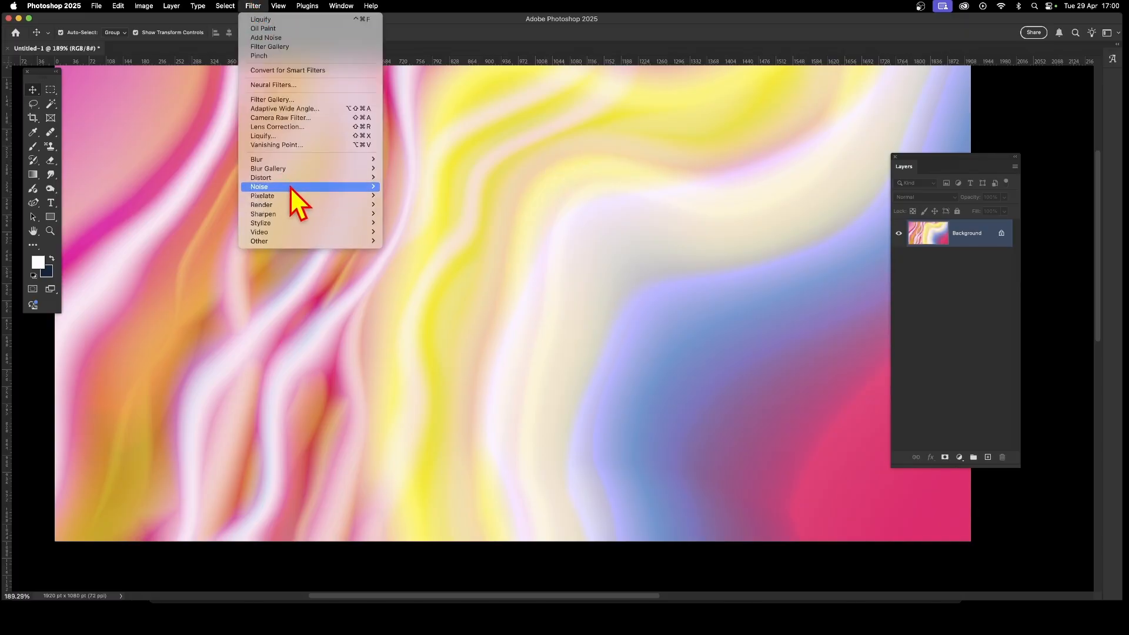
pyautogui.moveTo(291, 187)
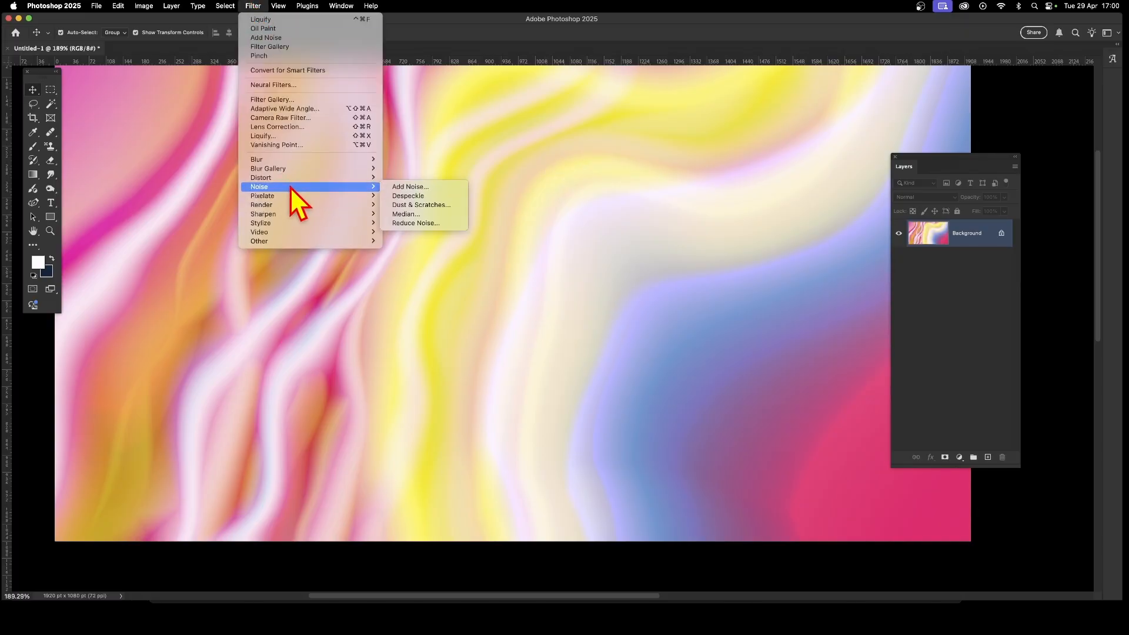
pyautogui.click(419, 187)
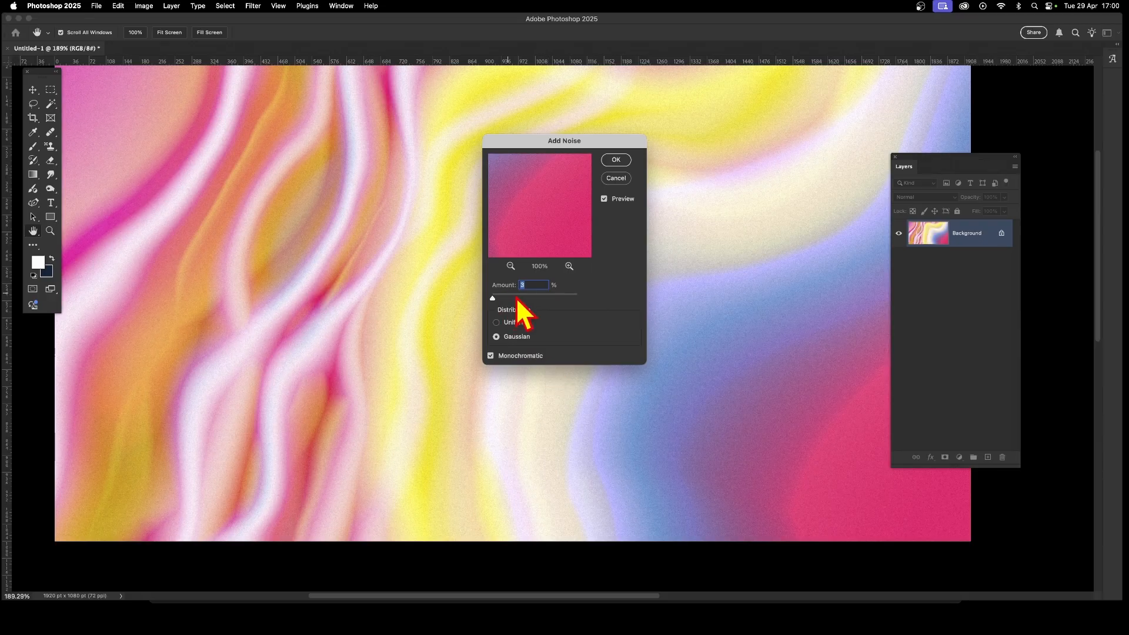
pyautogui.click(616, 159)
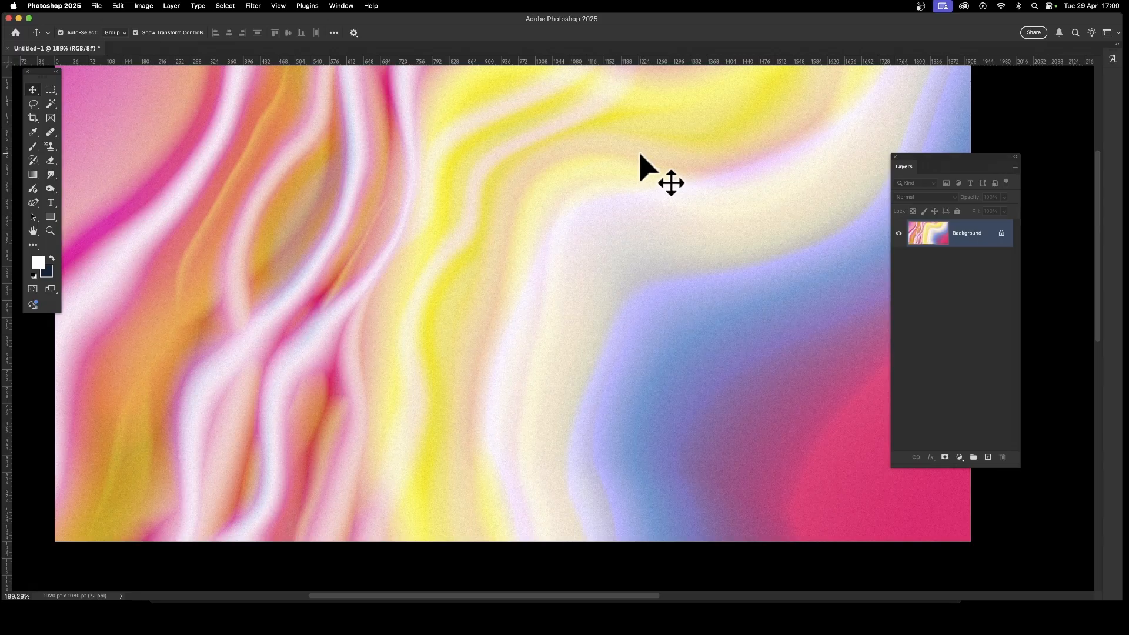
# - Apply the Oil Paint filter with Stylization 0.1, Cleanliness 10, Scale 7.4, Bristle Detail 10 and Lighting off
pyautogui.click(254, 6)
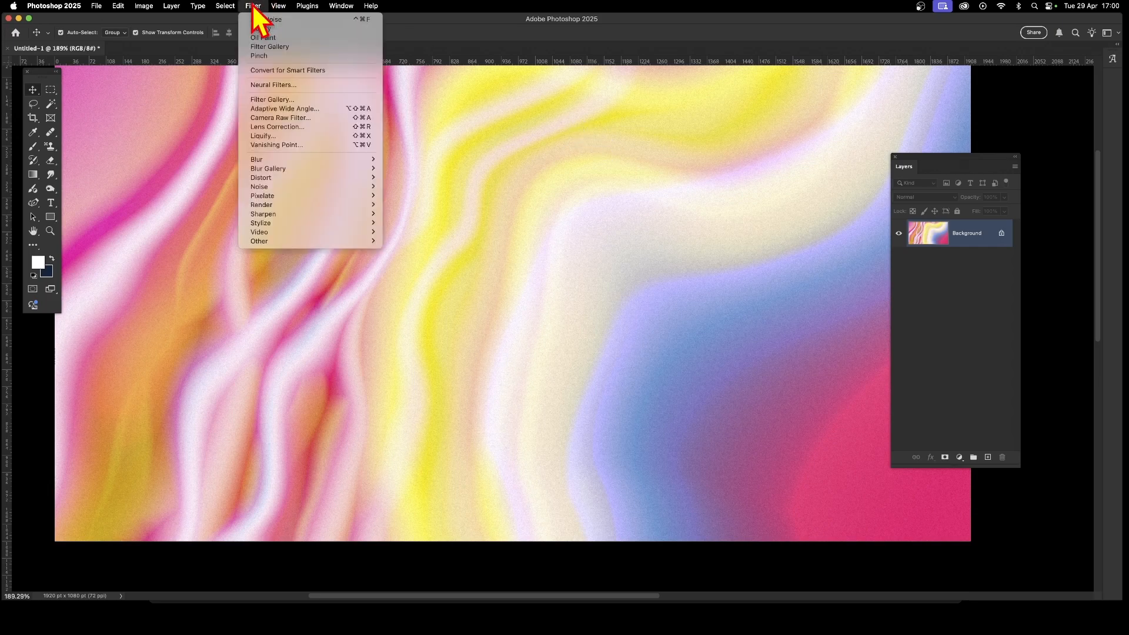
pyautogui.moveTo(283, 227)
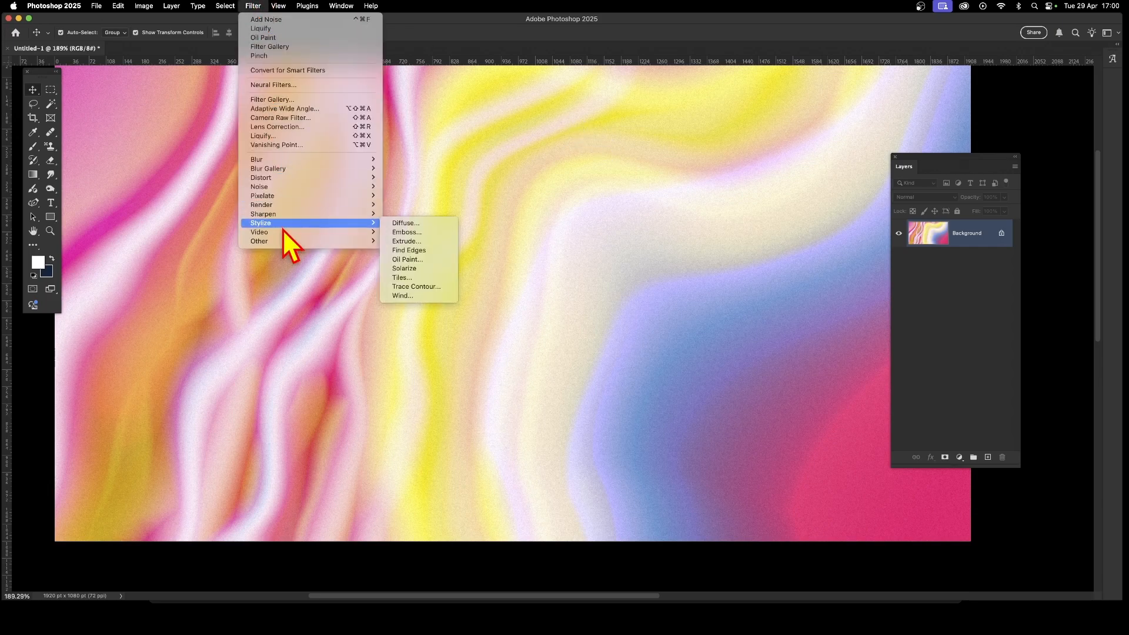
pyautogui.click(423, 260)
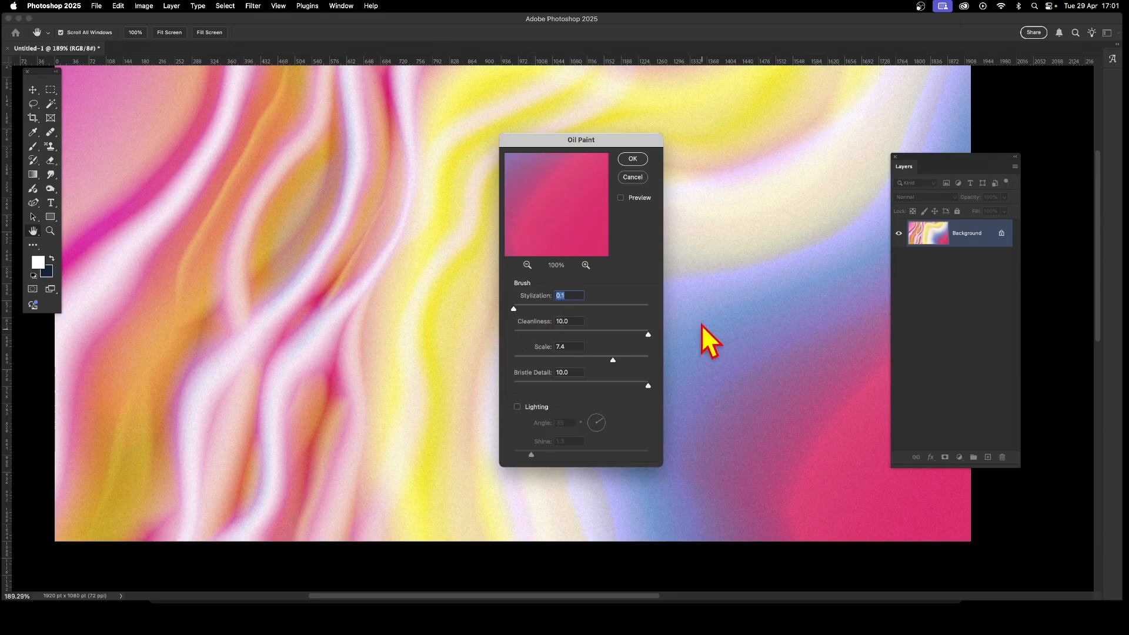
pyautogui.click(635, 161)
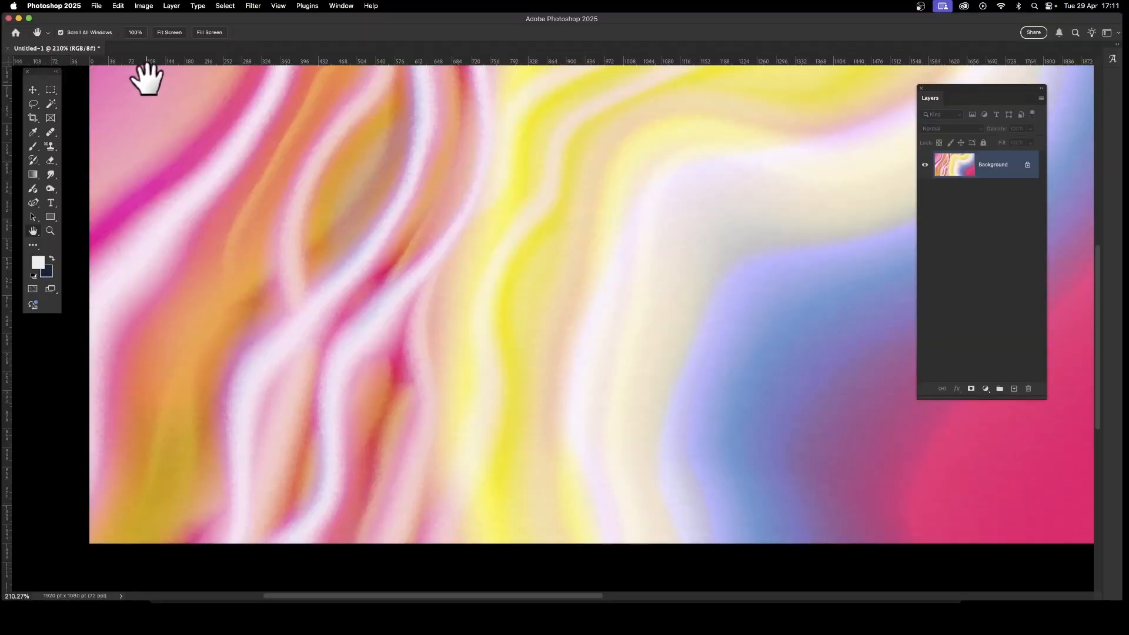
# - Convert the image to monochrome with a Black & White adjustment, setting Reds to -86%, Yellows to 38% and Magentas to 24%
pyautogui.click(144, 6)
pyautogui.moveTo(146, 34)
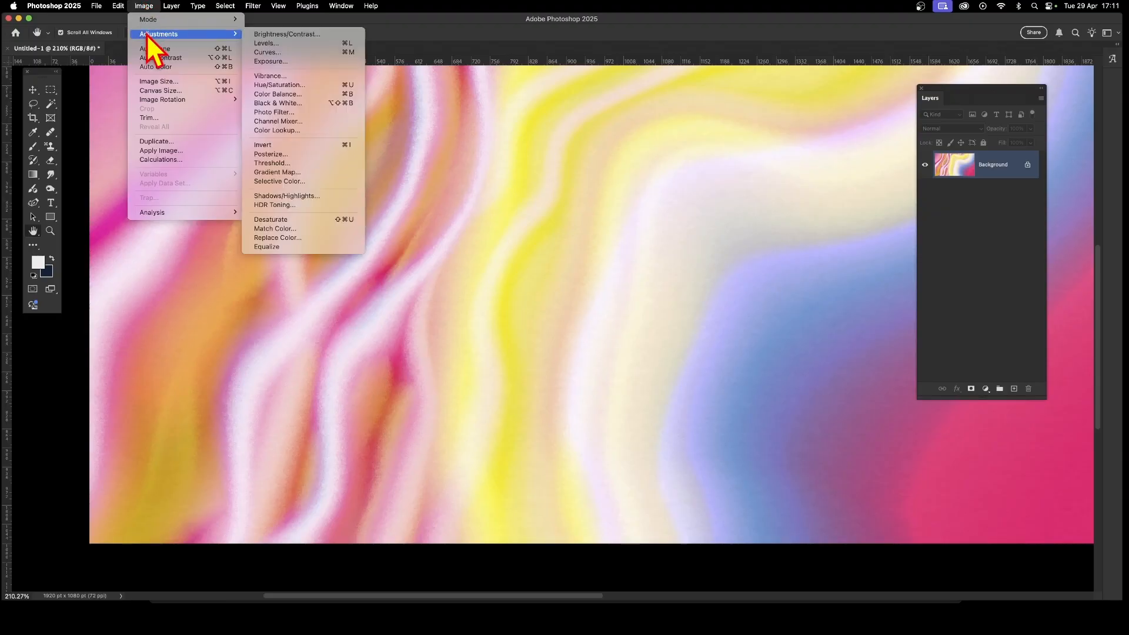
pyautogui.click(322, 104)
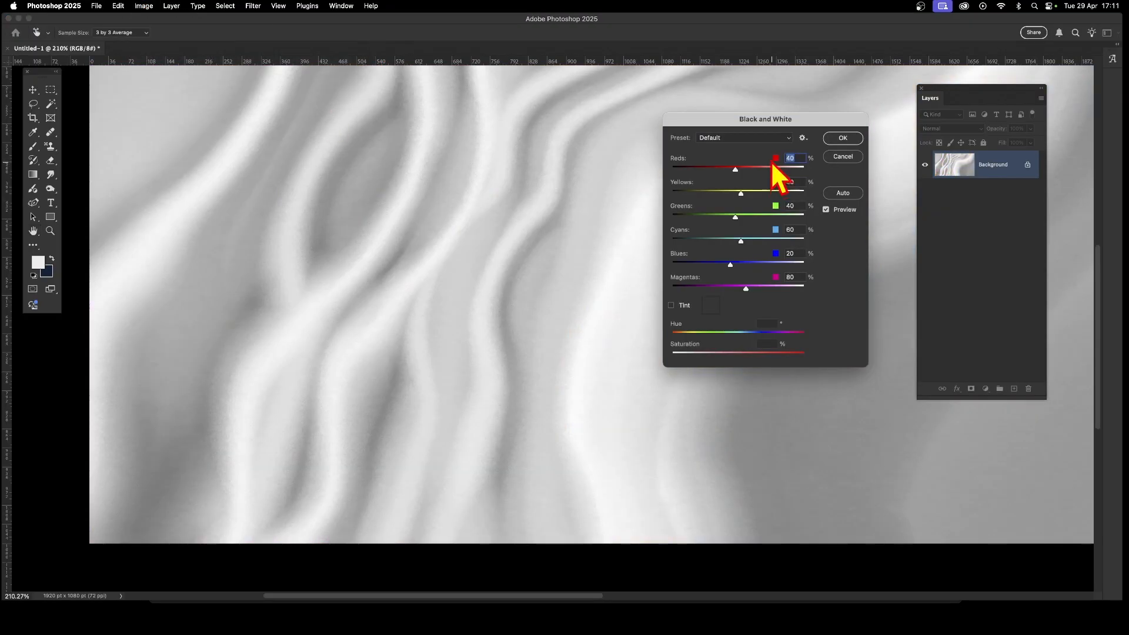
pyautogui.moveTo(731, 118); pyautogui.dragTo(678, 129)
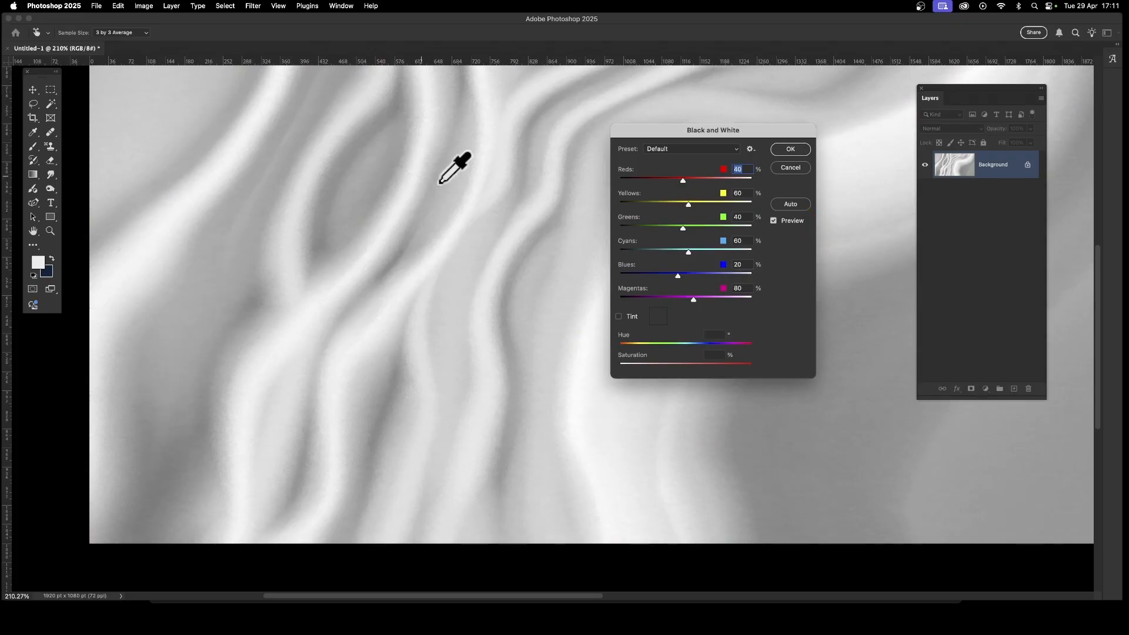
pyautogui.moveTo(683, 179); pyautogui.dragTo(650, 181)
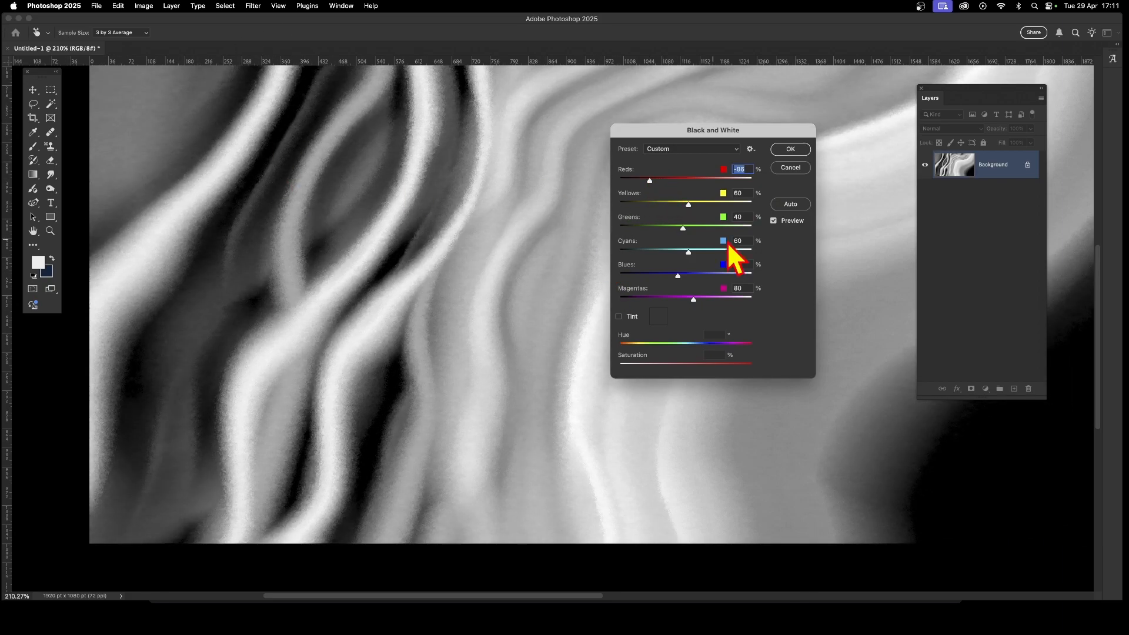
pyautogui.moveTo(689, 205); pyautogui.dragTo(683, 206)
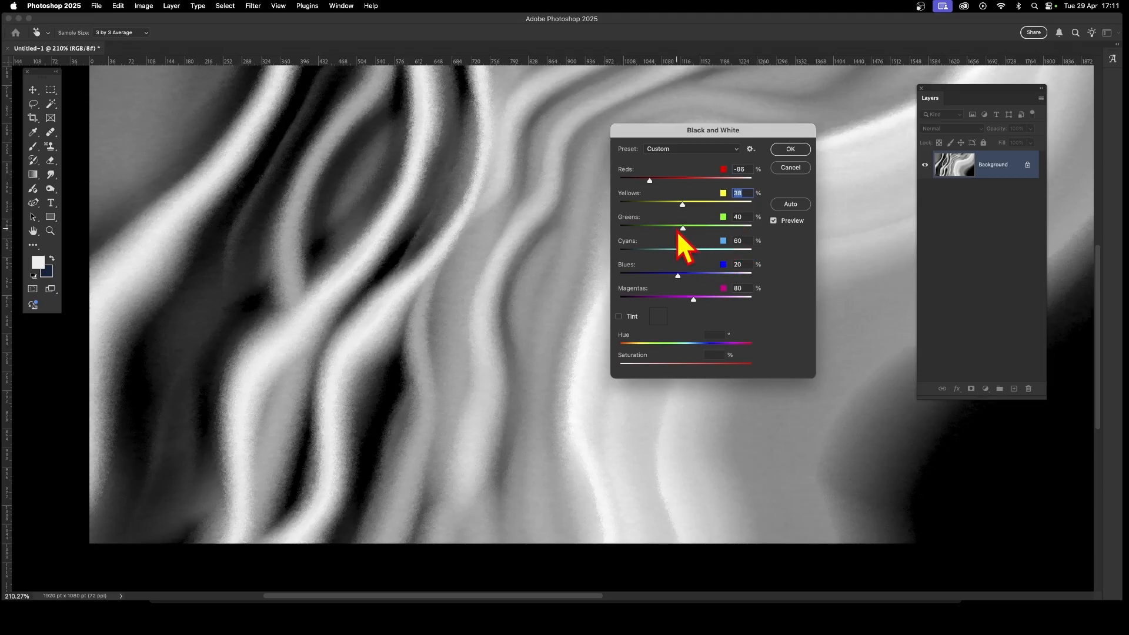
pyautogui.moveTo(693, 298); pyautogui.dragTo(681, 301)
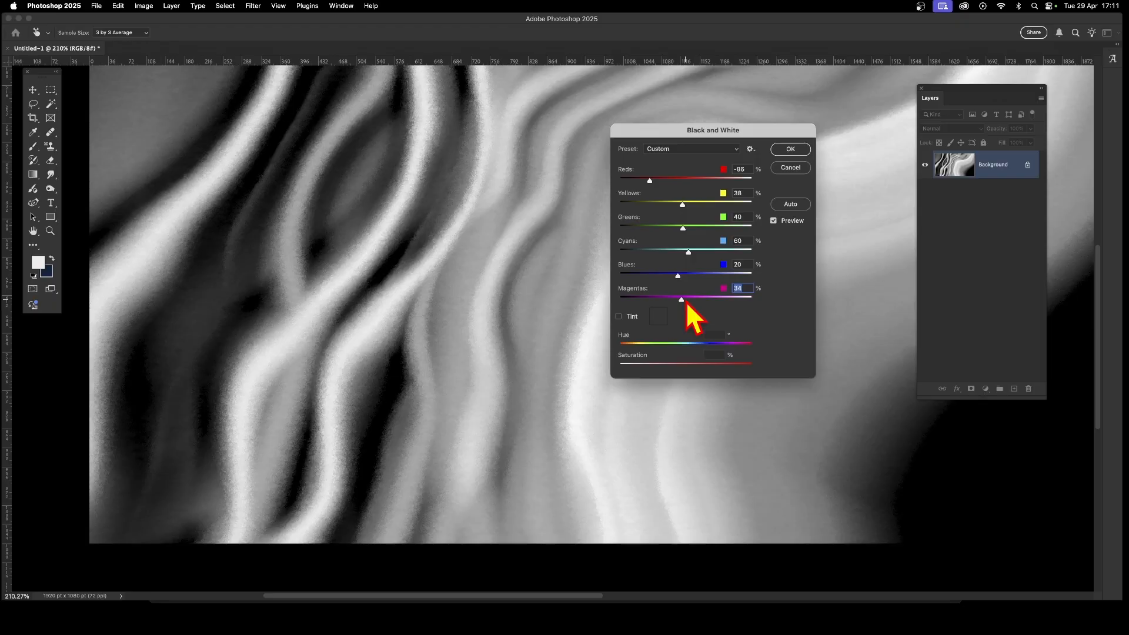
pyautogui.click(790, 149)
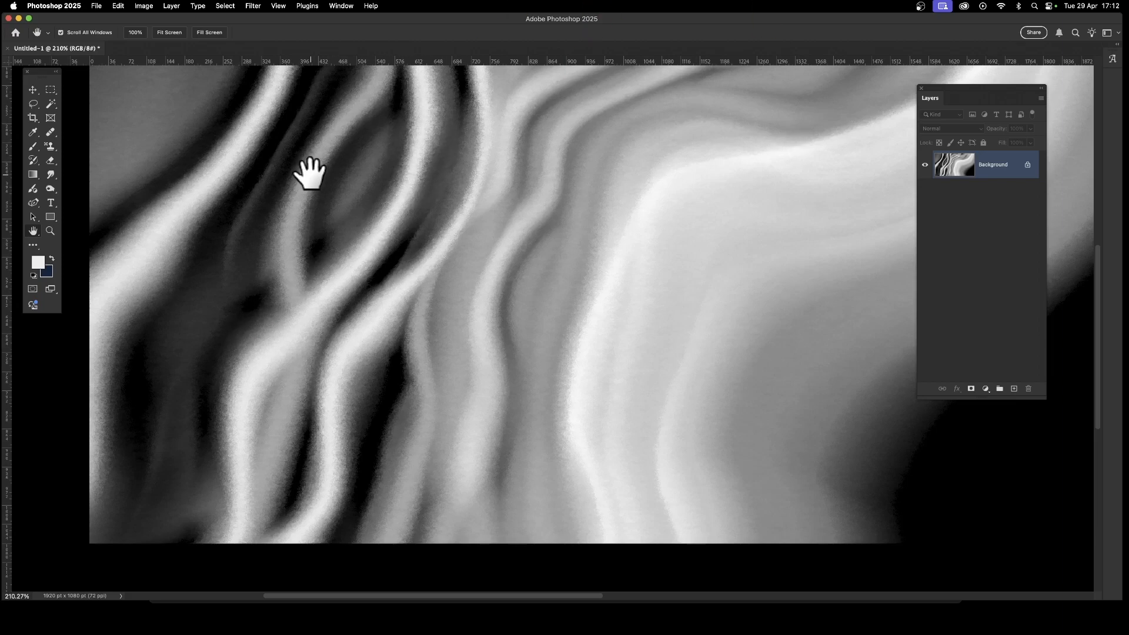
# - Apply Oil Paint to the monochrome image with Stylization 0.1, Cleanliness 10, Scale 7.4 and Bristle Detail 10
pyautogui.click(255, 7)
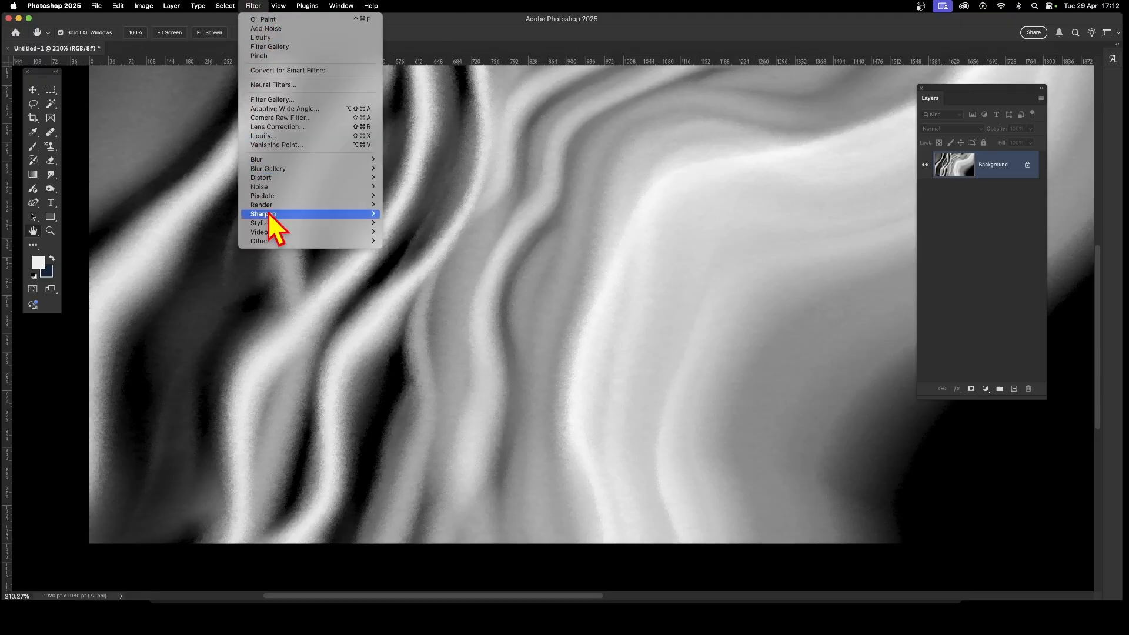
pyautogui.moveTo(274, 224)
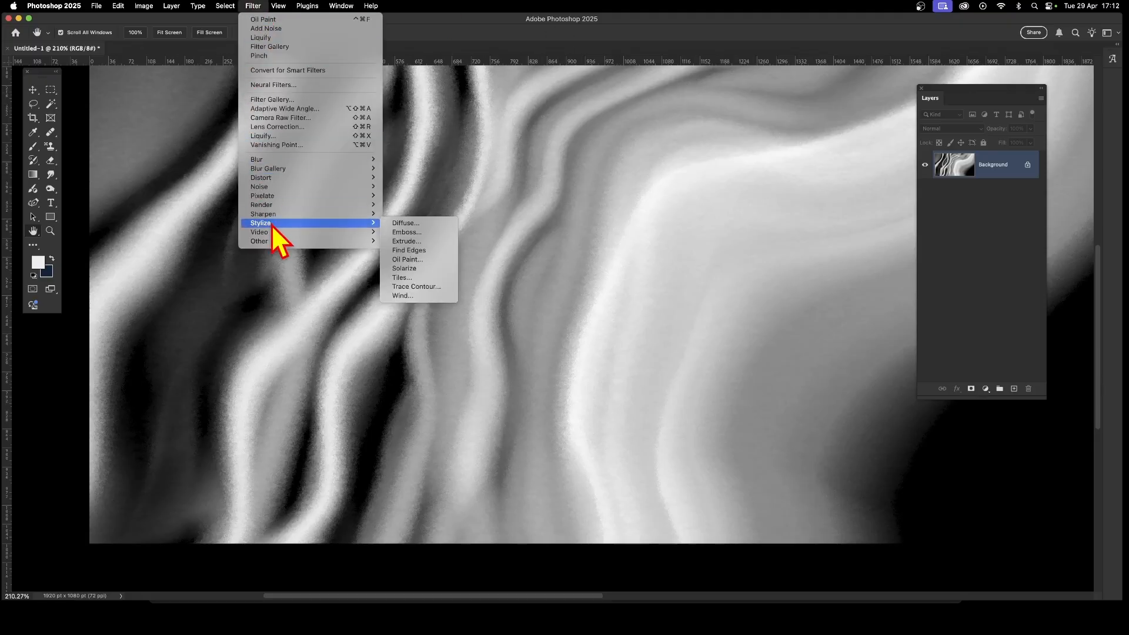
pyautogui.click(415, 260)
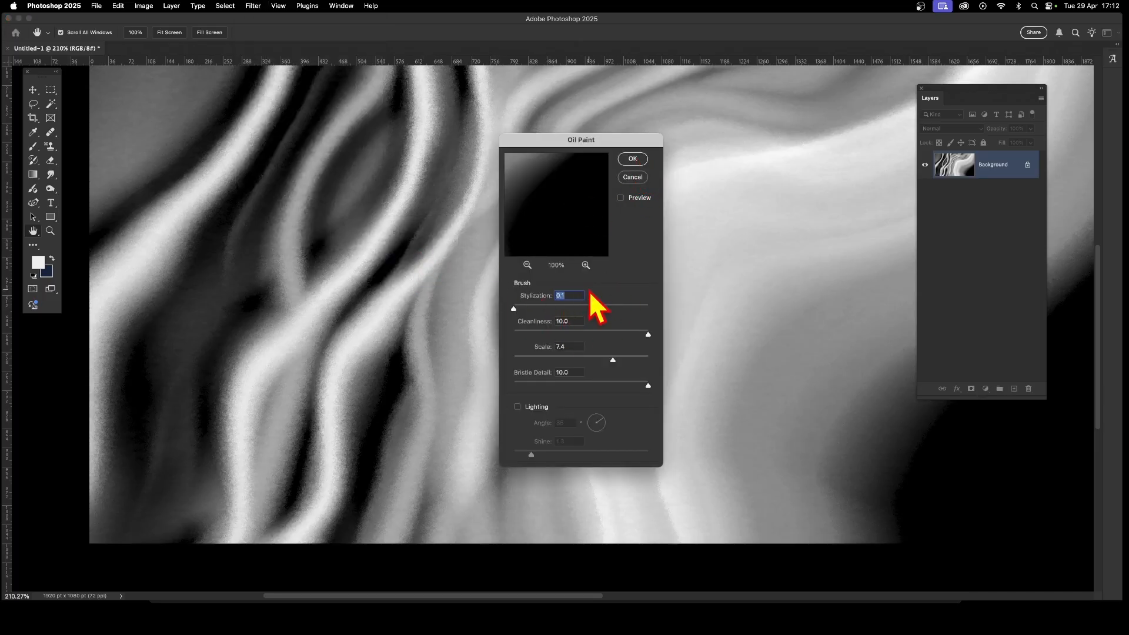
pyautogui.click(631, 160)
# - Repeat the last Oil Paint filter three more times to smooth the folds further
pyautogui.click(253, 6)
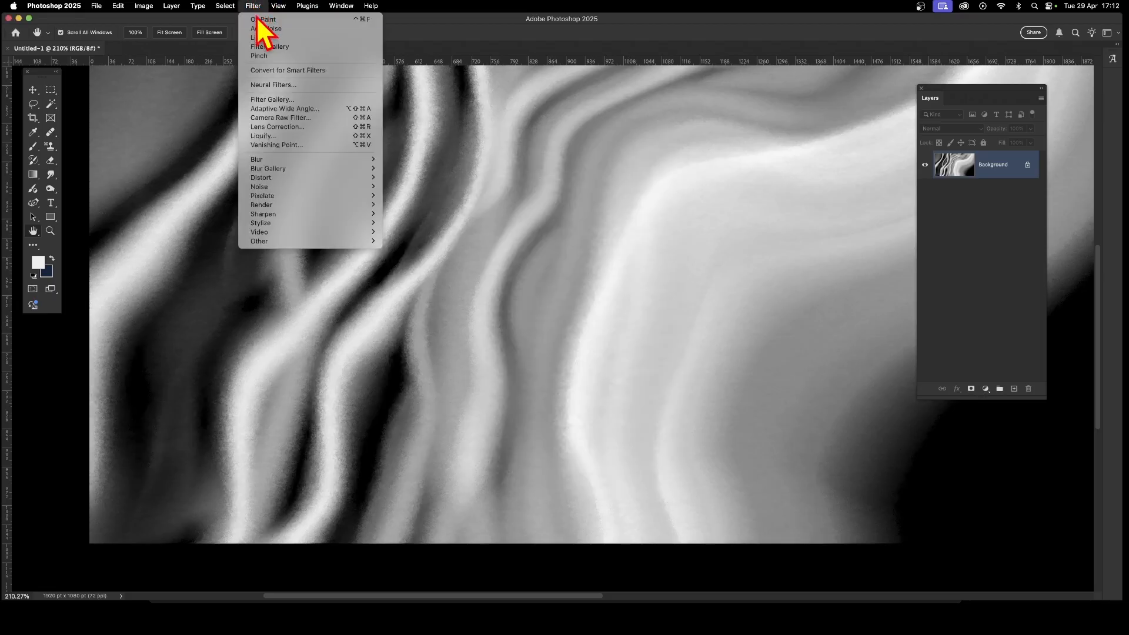
pyautogui.click(258, 20)
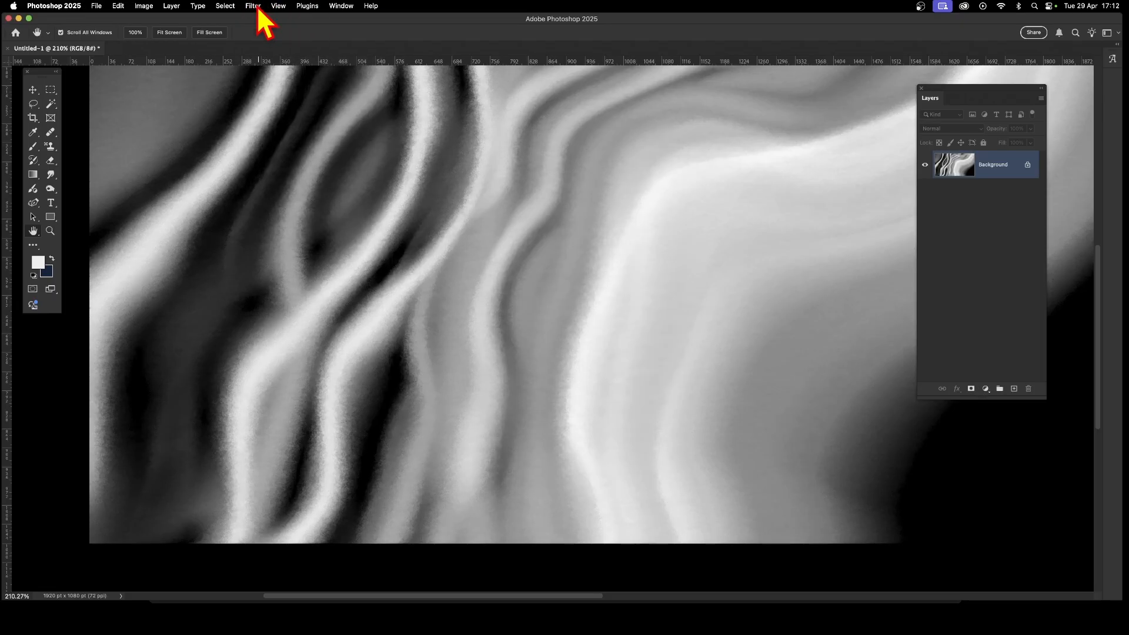
pyautogui.click(253, 6)
pyautogui.click(258, 19)
pyautogui.click(258, 7)
pyautogui.click(258, 20)
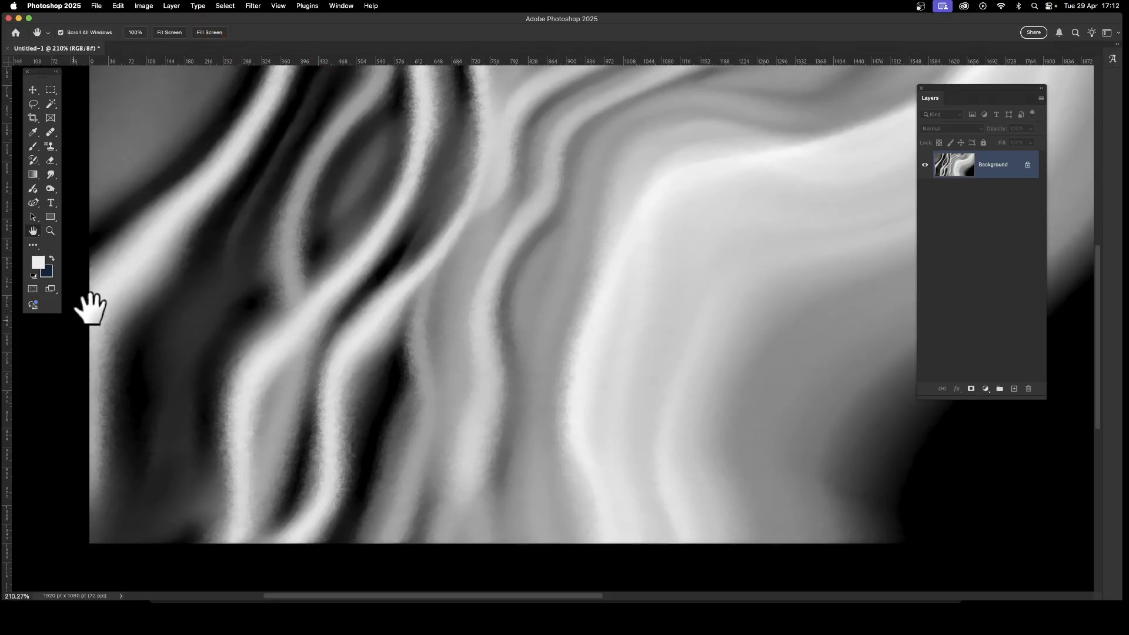
# - Select the bright folds with Color Range, sampling a light fold at a Fuzziness of 101
pyautogui.click(224, 7)
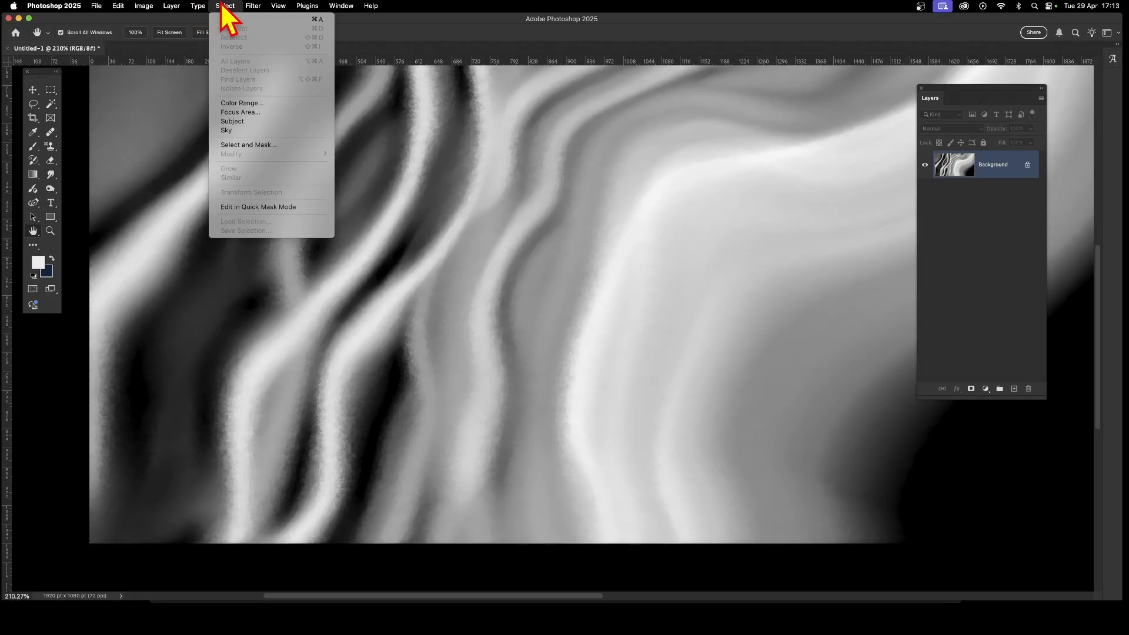
pyautogui.click(247, 104)
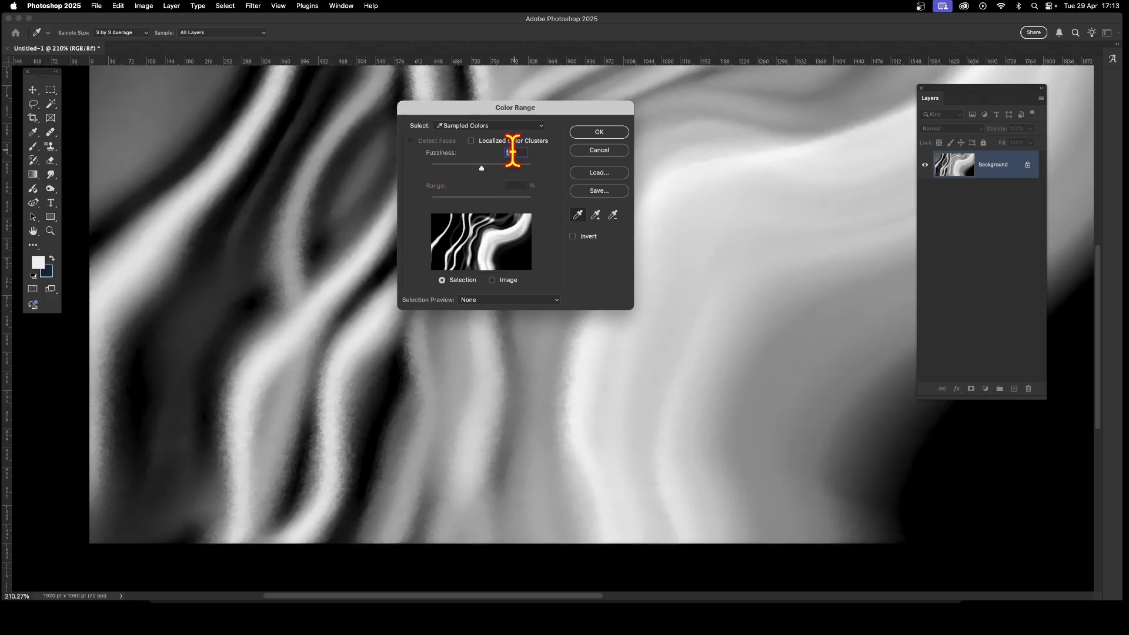
pyautogui.click(345, 279)
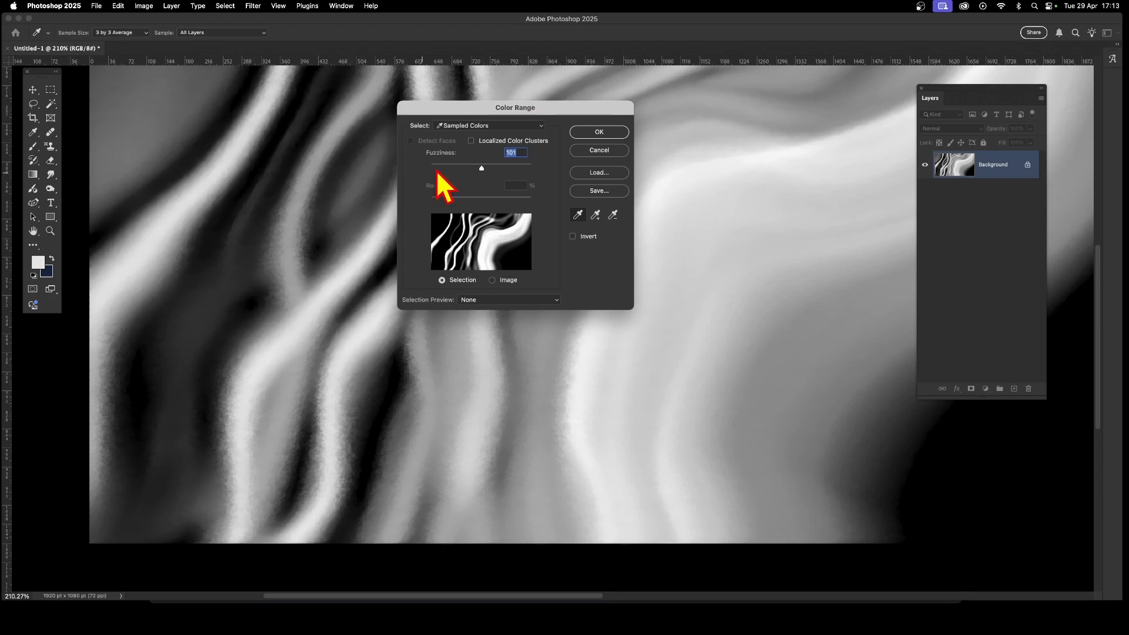
pyautogui.click(604, 131)
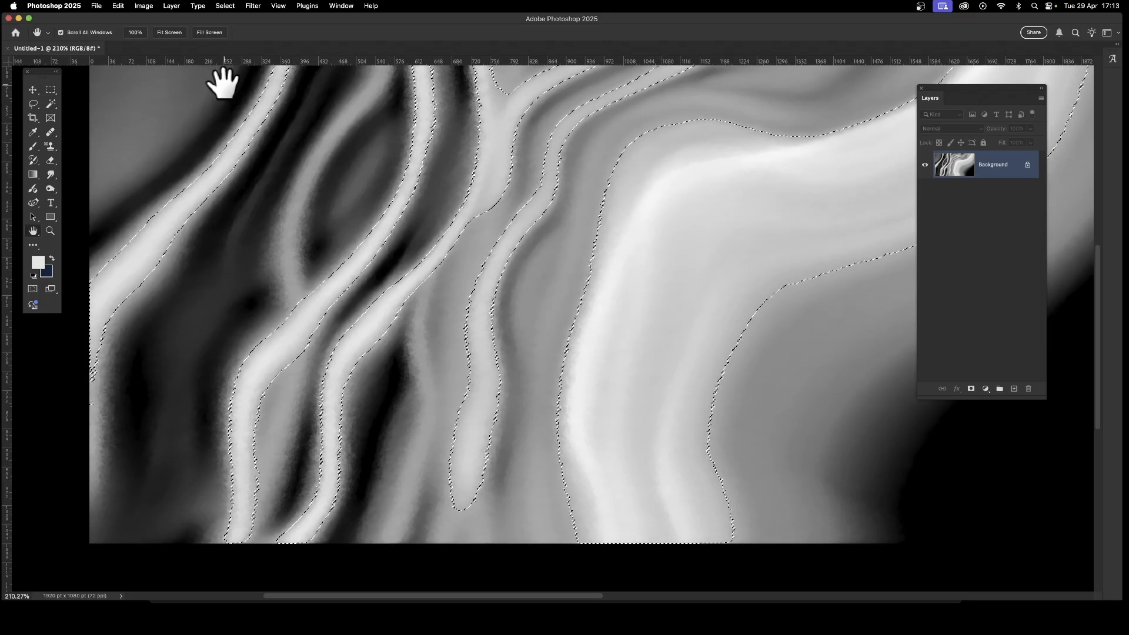
# - Copy the selected bright folds and paste them as a new layer above the Background
pyautogui.click(118, 7)
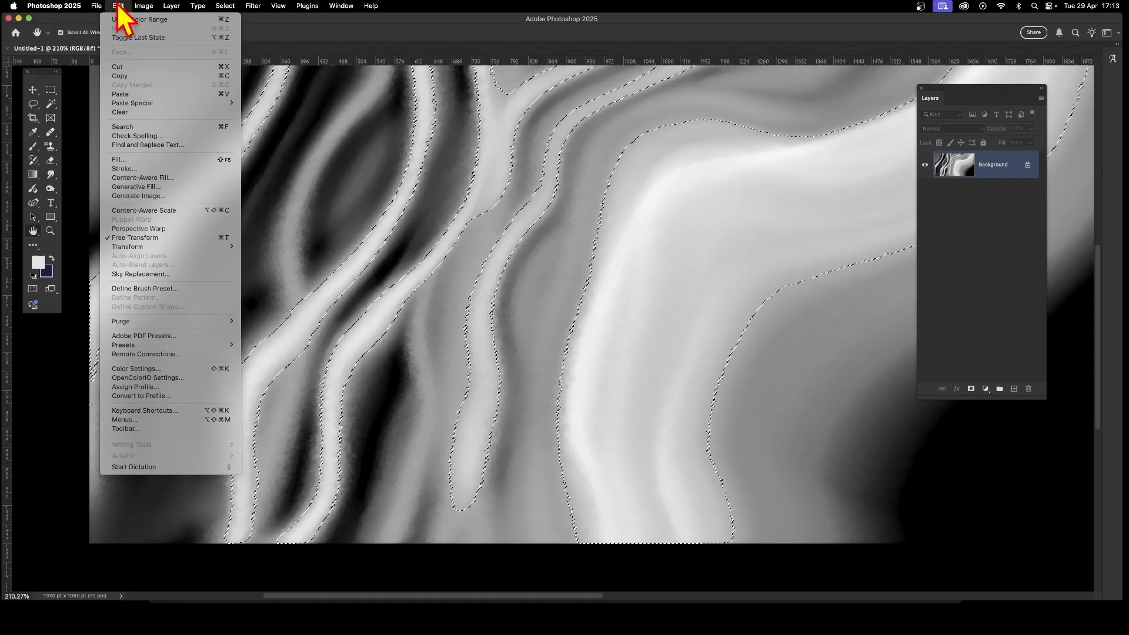
pyautogui.click(118, 76)
pyautogui.click(119, 7)
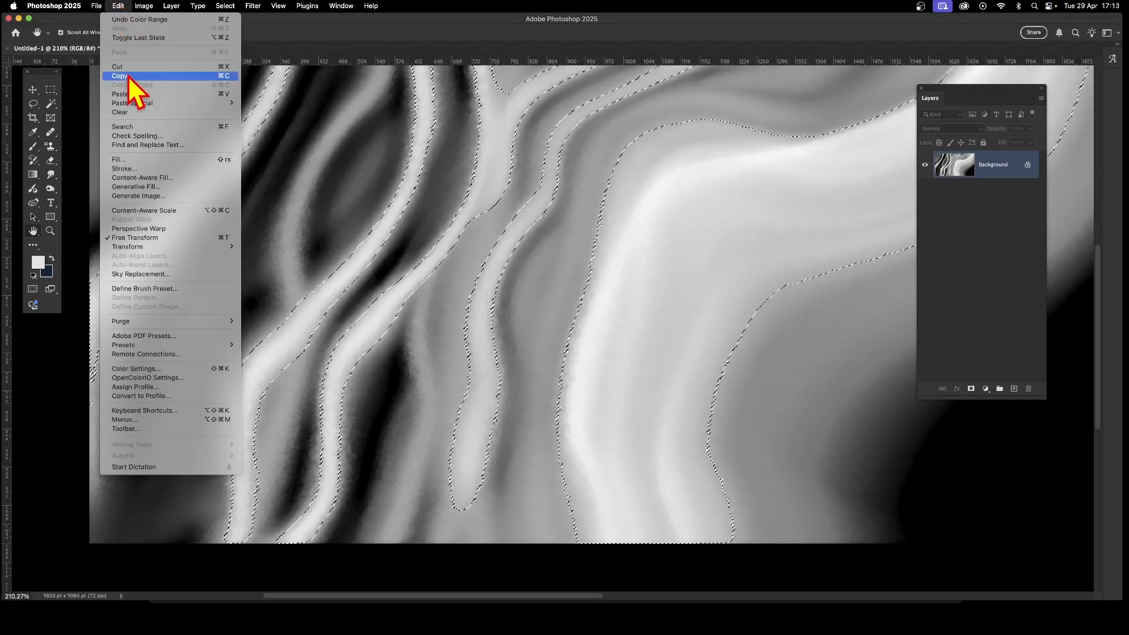
pyautogui.click(133, 94)
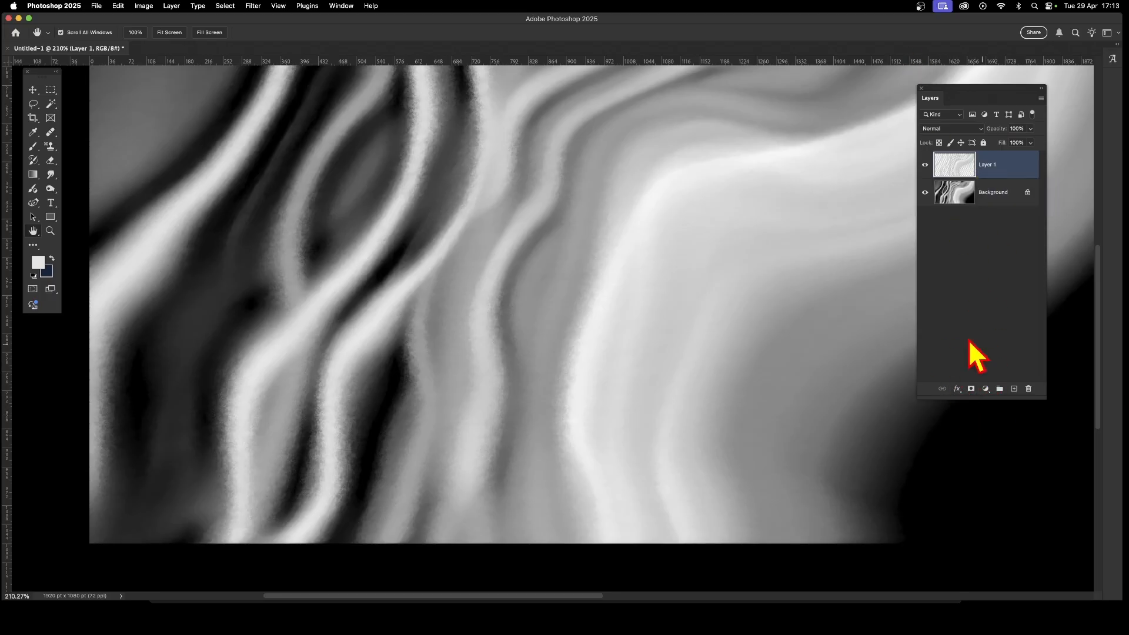
pyautogui.click(348, 7)
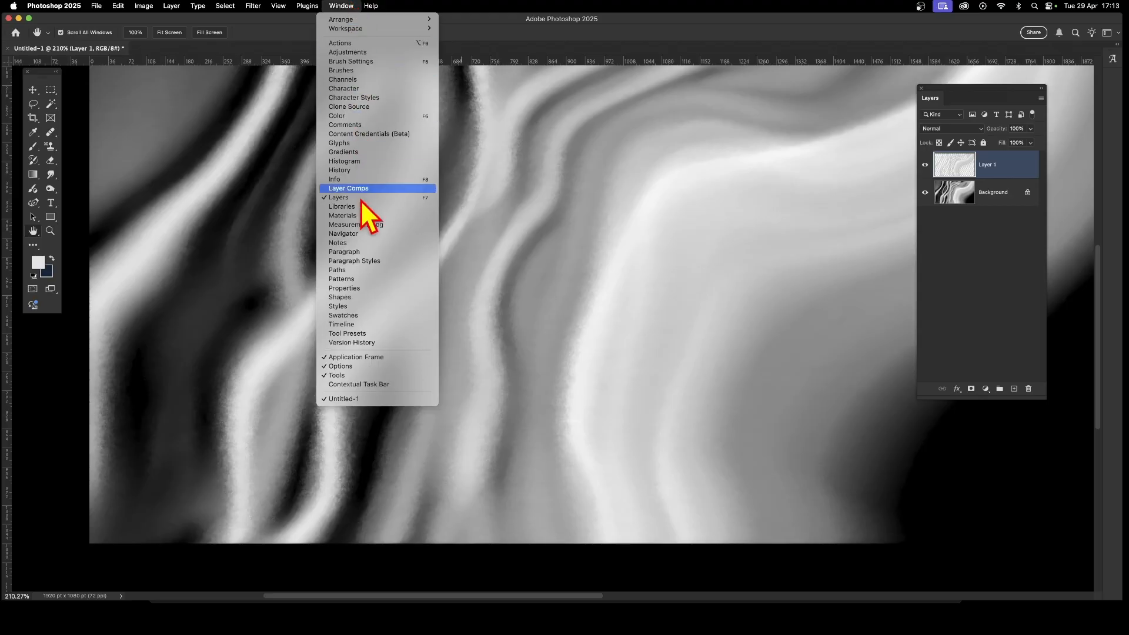
pyautogui.click(991, 352)
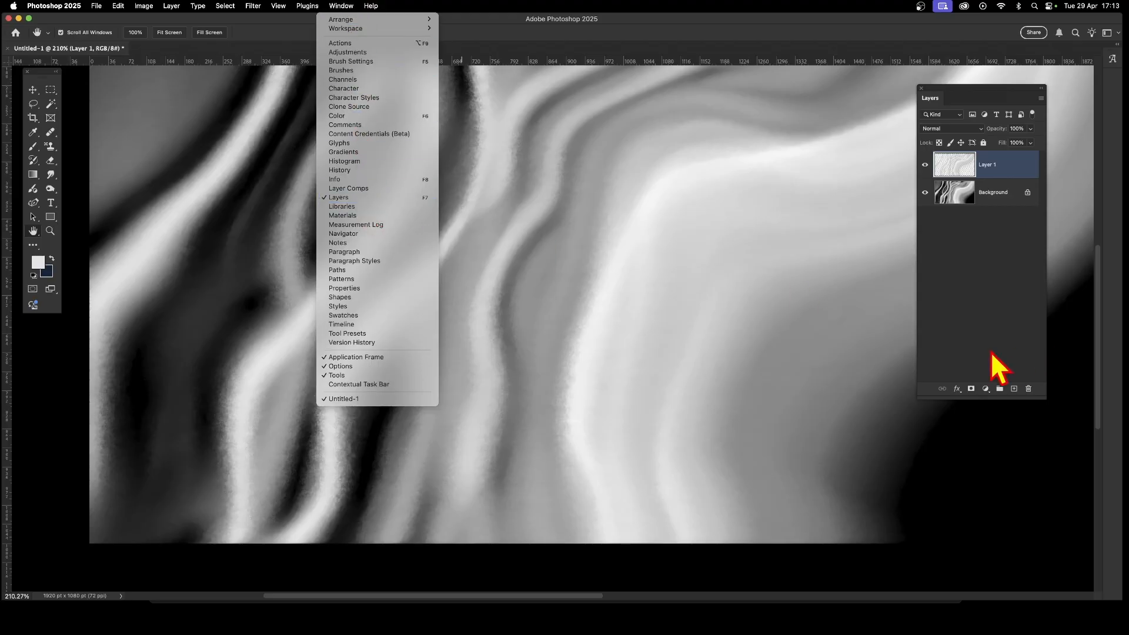
# - Add a Bevel & Emboss style to the bright folds layer, using Pillow Emboss, Smooth technique, Down direction and a Depth of 386%
pyautogui.click(957, 390)
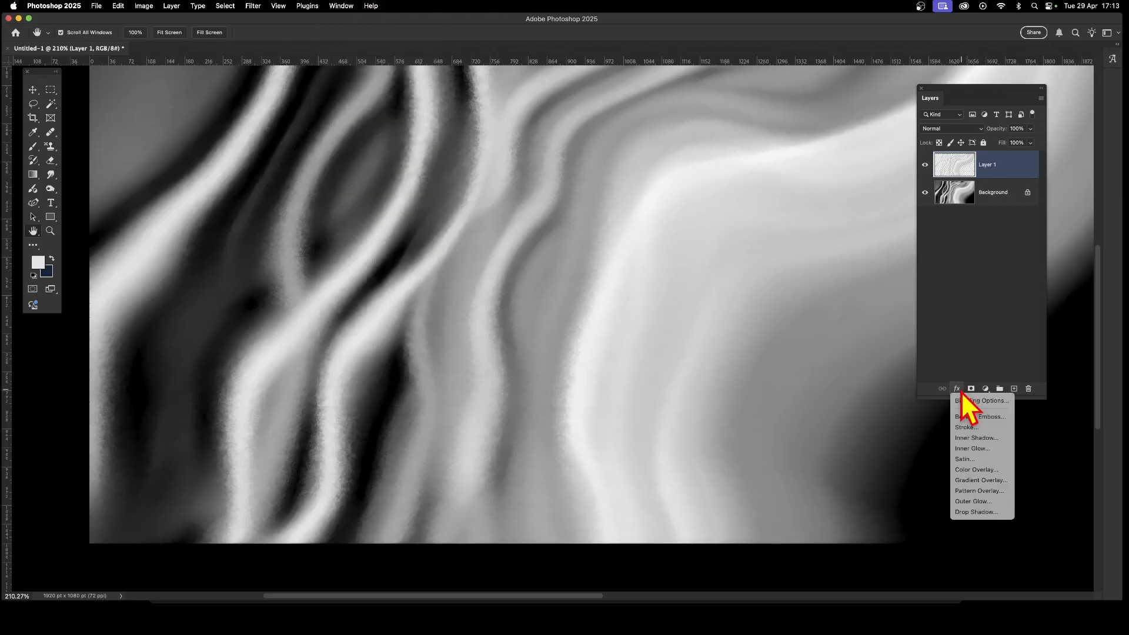
pyautogui.click(980, 419)
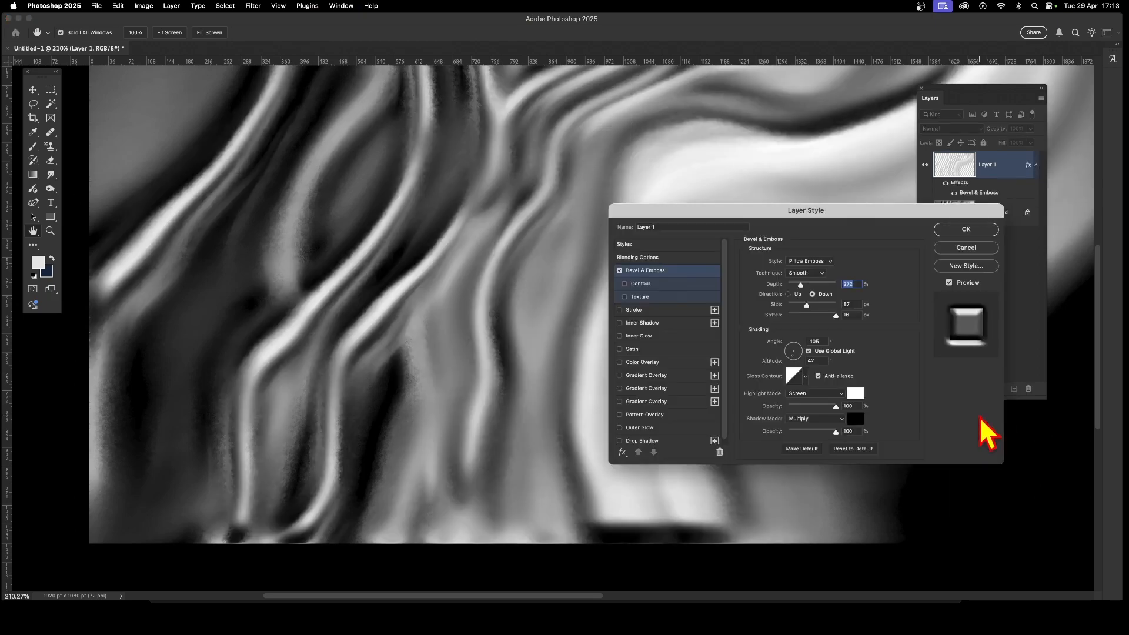
pyautogui.moveTo(740, 215); pyautogui.dragTo(770, 136)
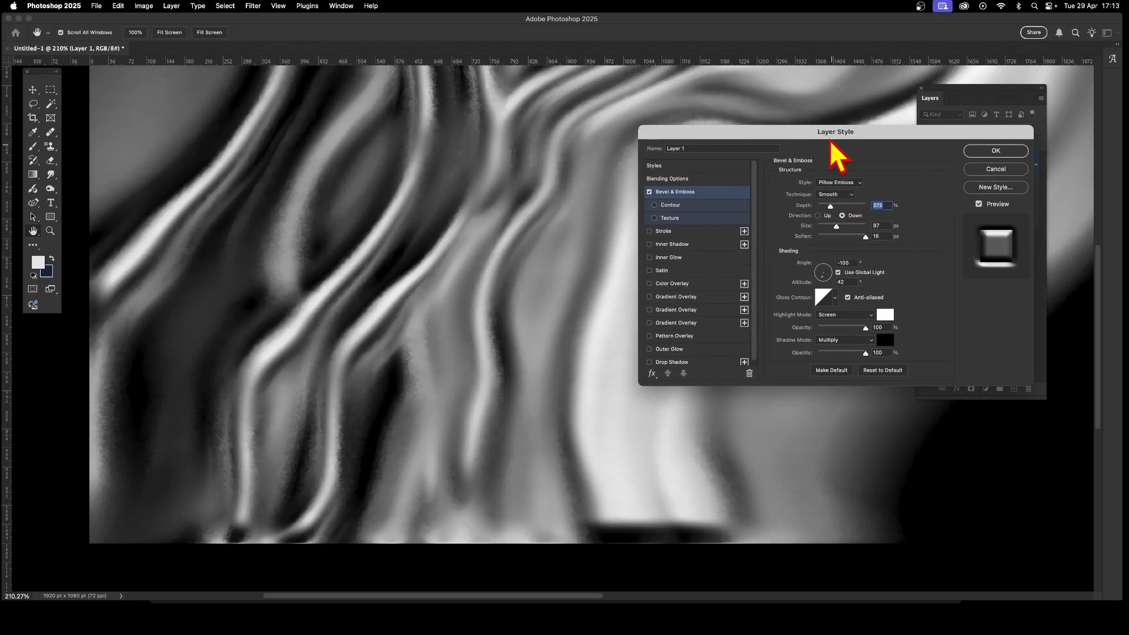
pyautogui.click(836, 207)
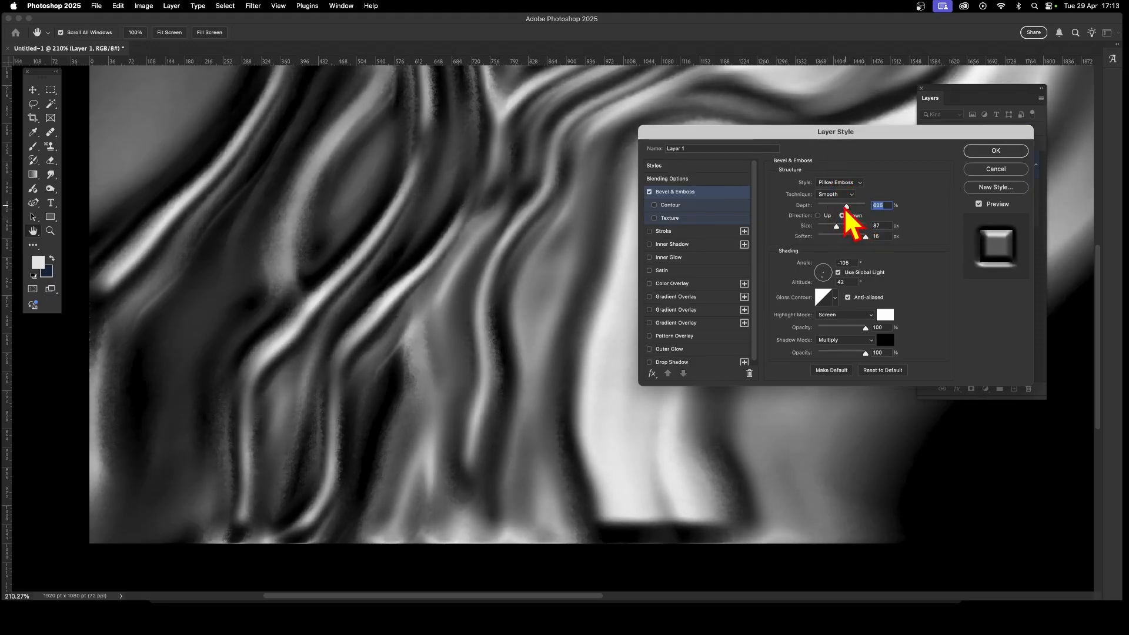
pyautogui.moveTo(839, 209)
pyautogui.mouseDown()
pyautogui.moveTo(818, 211)
pyautogui.moveTo(838, 213)
pyautogui.mouseUp()
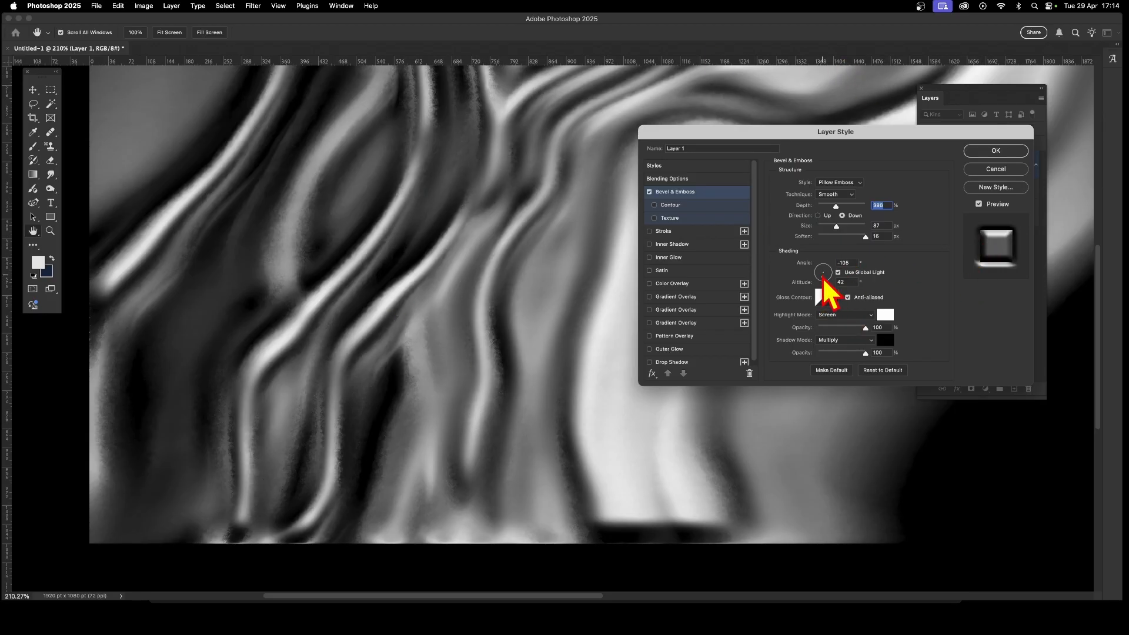
# - Set the emboss lighting to an Angle of -126° and Altitude of 32°, reduce its Size and apply the layer style
pyautogui.moveTo(821, 276); pyautogui.dragTo(821, 279)
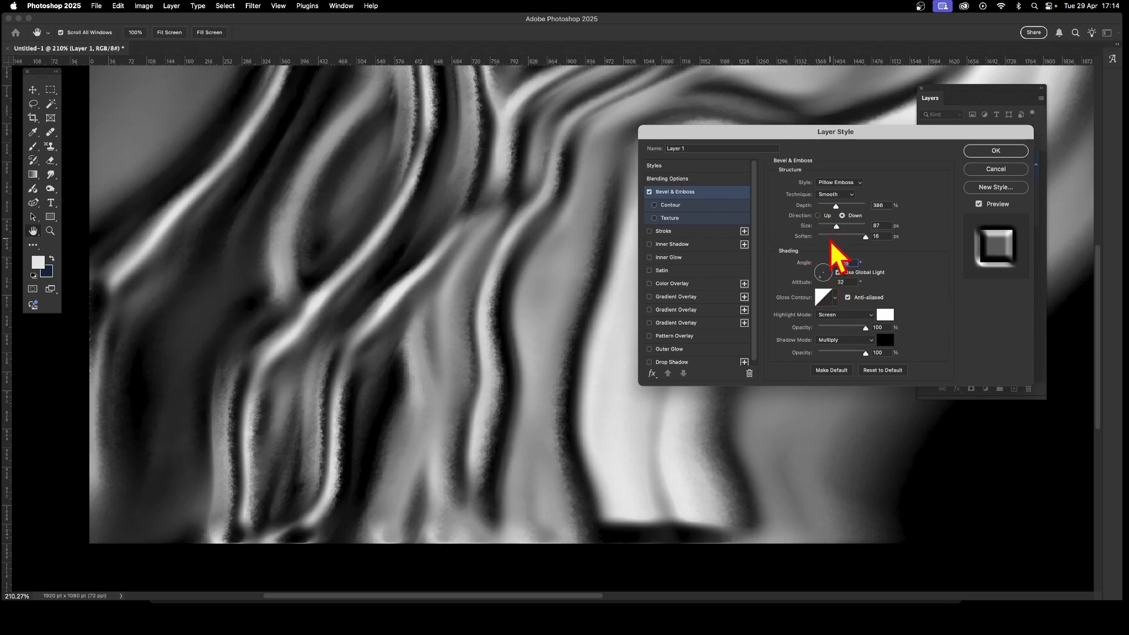
pyautogui.moveTo(836, 225); pyautogui.dragTo(832, 228)
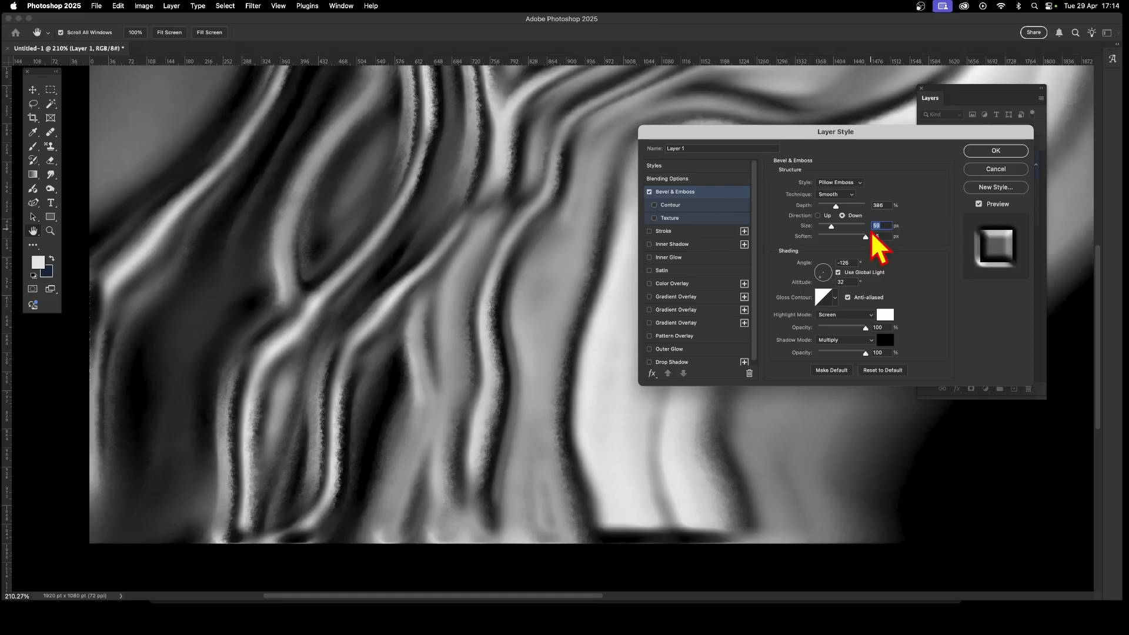
pyautogui.click(999, 154)
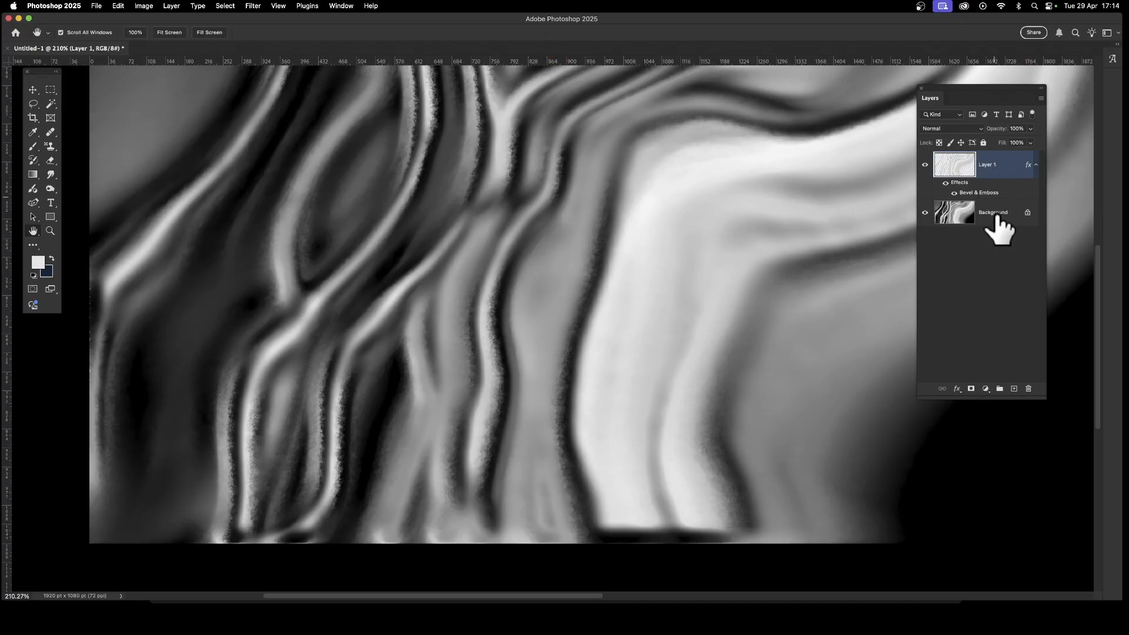
# - Flatten the image and turn on Colorize in a Hue/Saturation adjustment
pyautogui.click(171, 6)
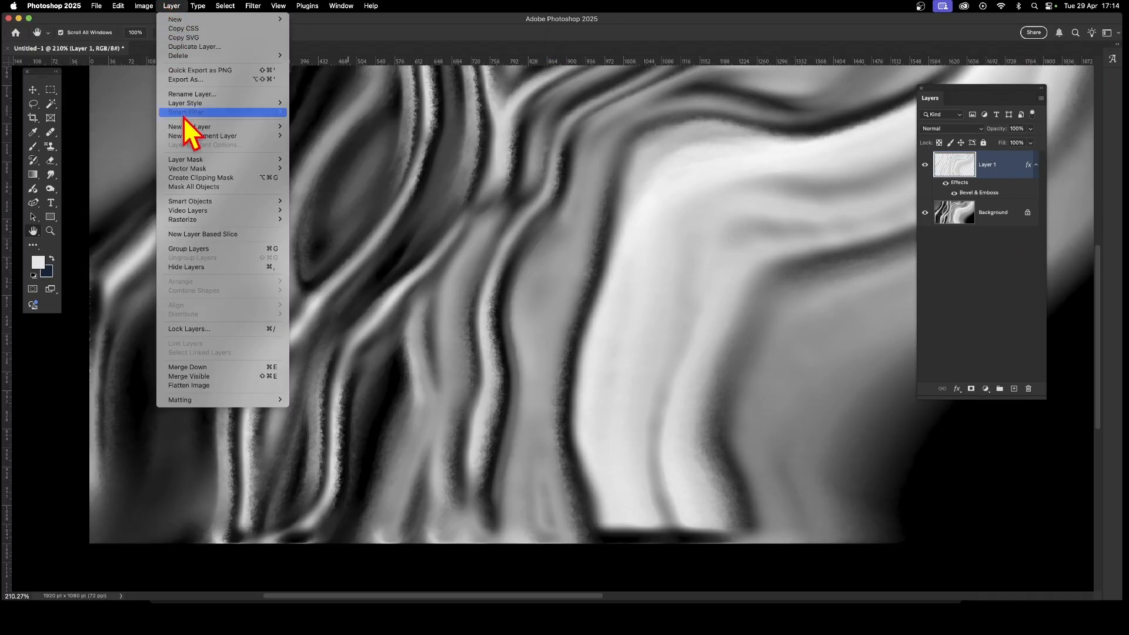
pyautogui.click(189, 385)
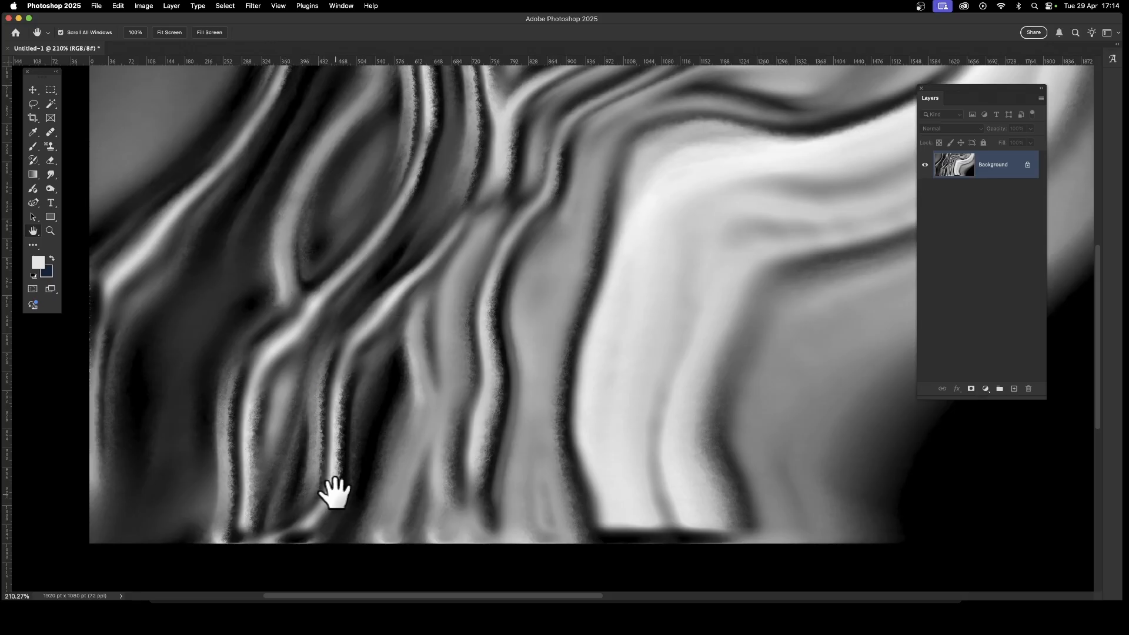
pyautogui.click(144, 7)
pyautogui.moveTo(149, 35)
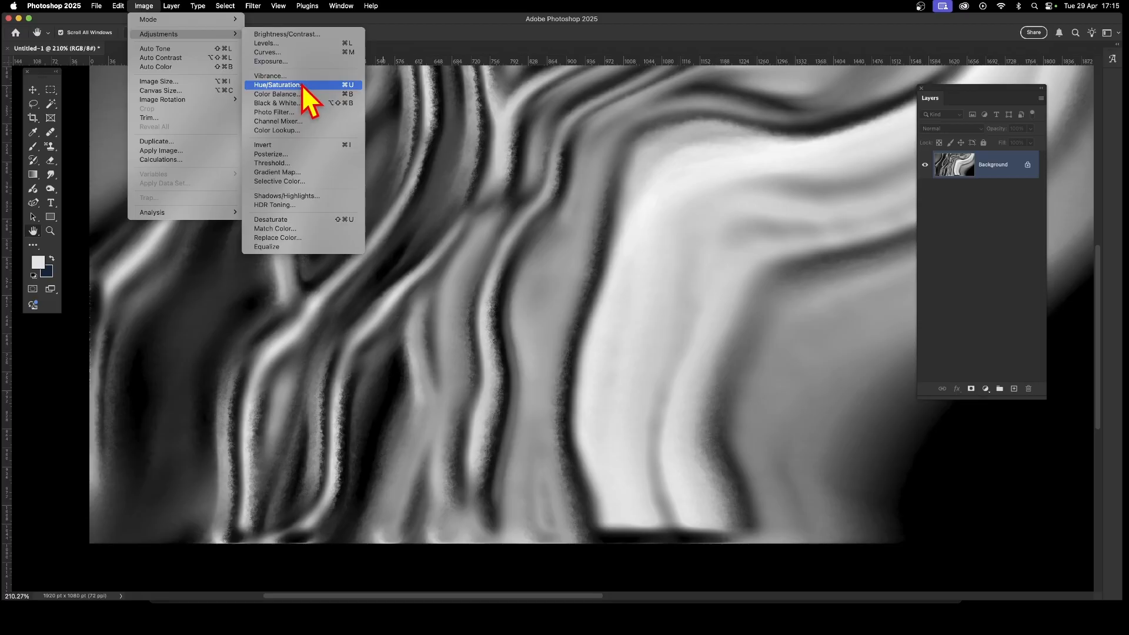
pyautogui.click(277, 85)
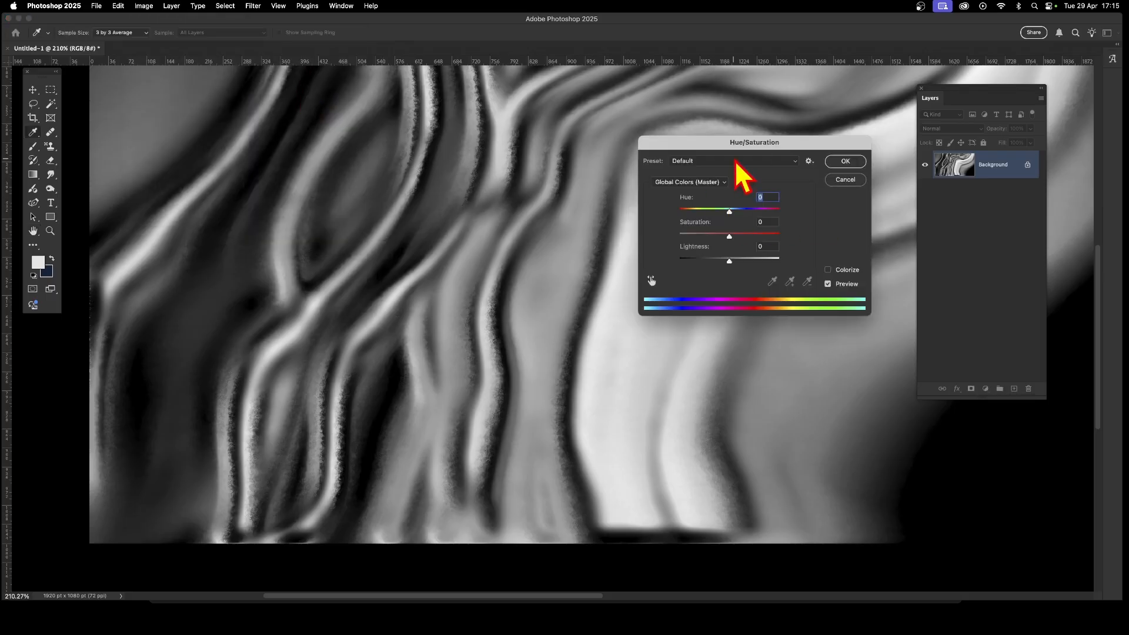
pyautogui.moveTo(729, 144); pyautogui.dragTo(609, 107)
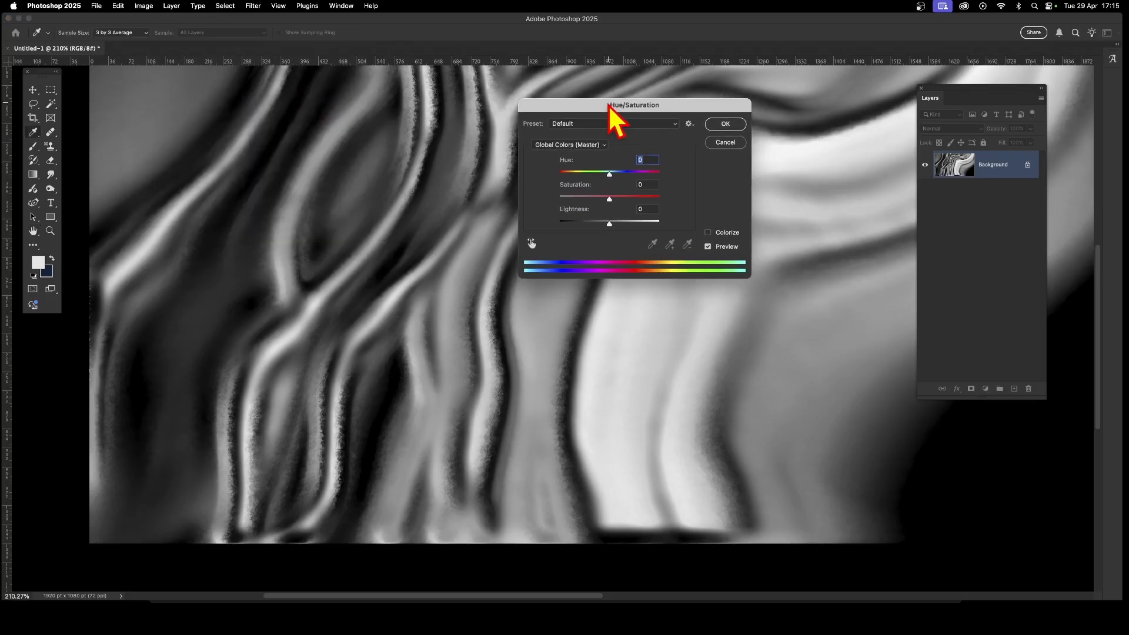
pyautogui.click(708, 232)
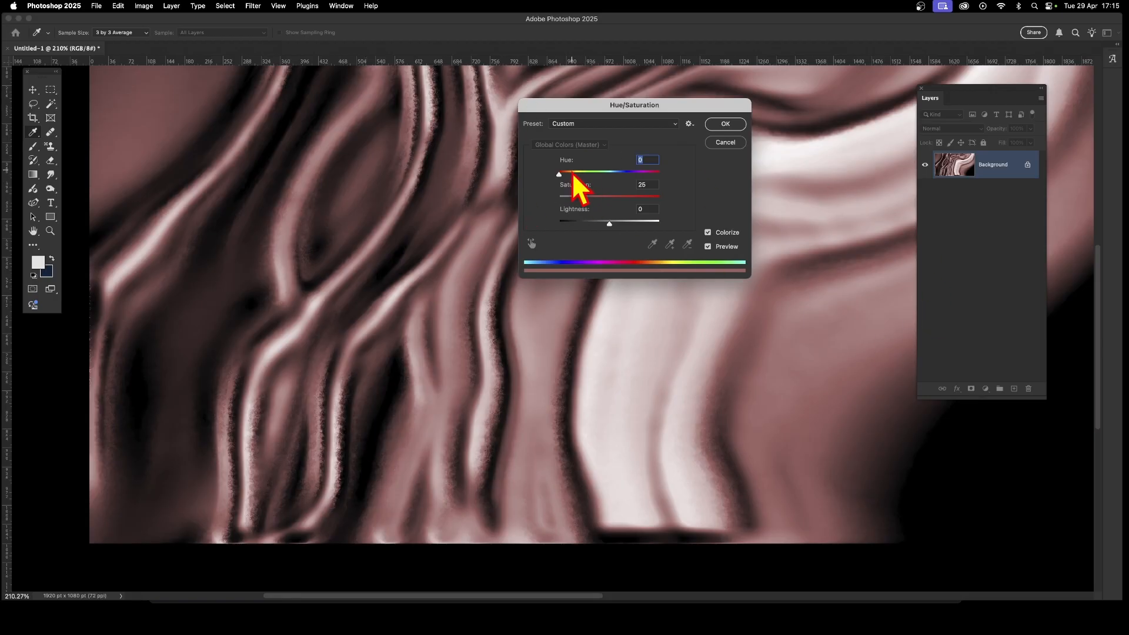
# - Tint the folds blue with Hue 236, Saturation 56 and Lightness +6, and apply the adjustment
pyautogui.moveTo(573, 176); pyautogui.dragTo(623, 175)
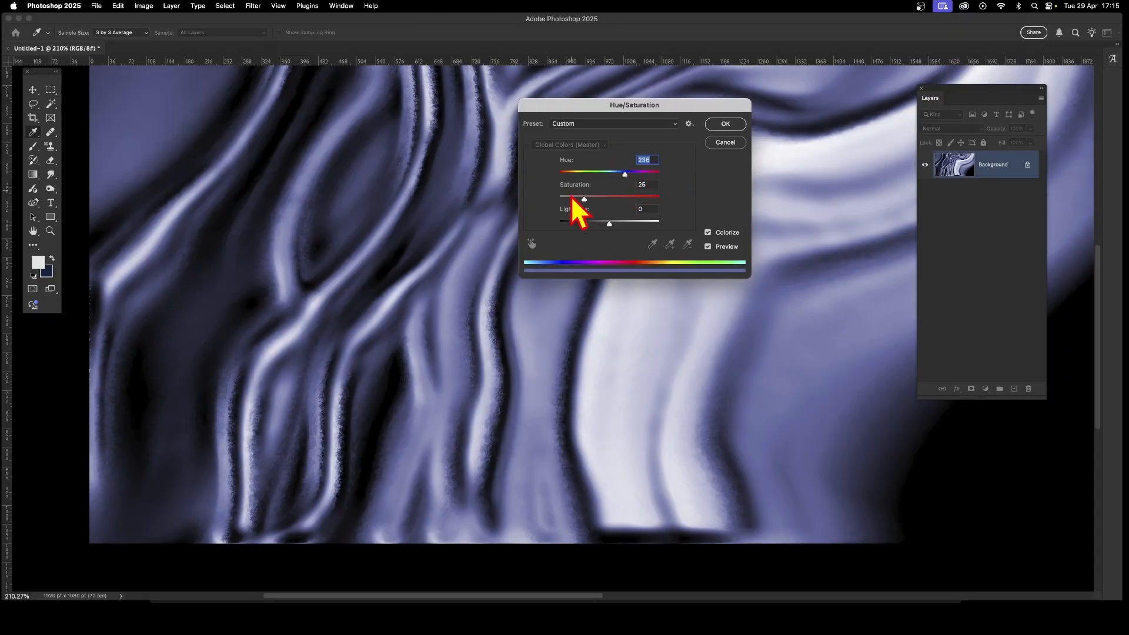
pyautogui.moveTo(584, 198); pyautogui.dragTo(612, 224)
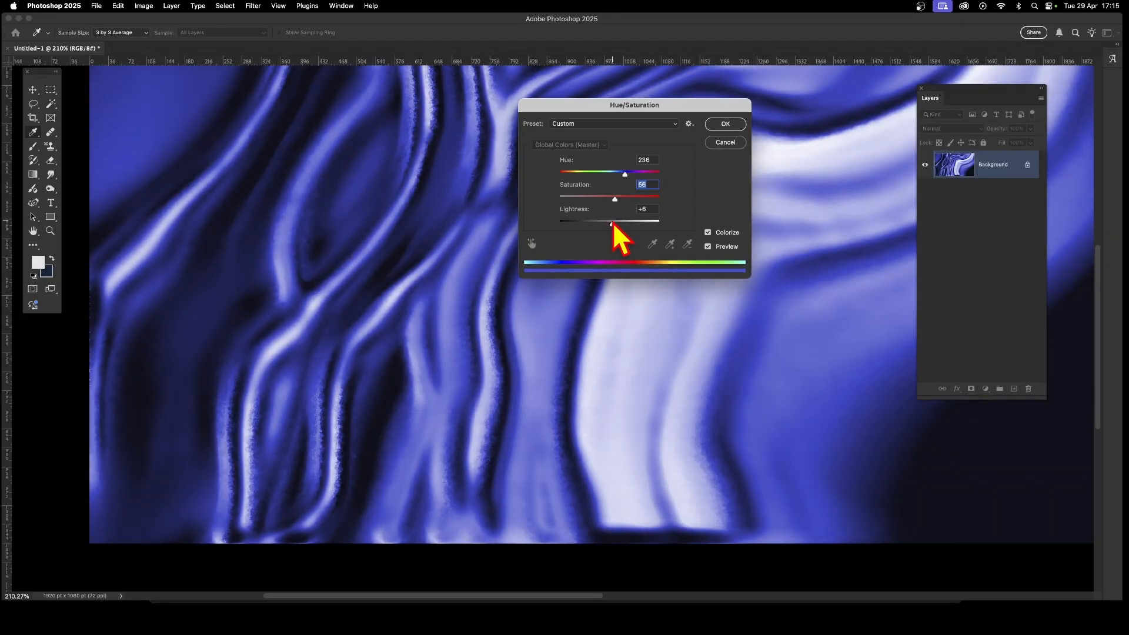
pyautogui.click(725, 123)
pyautogui.press('h')
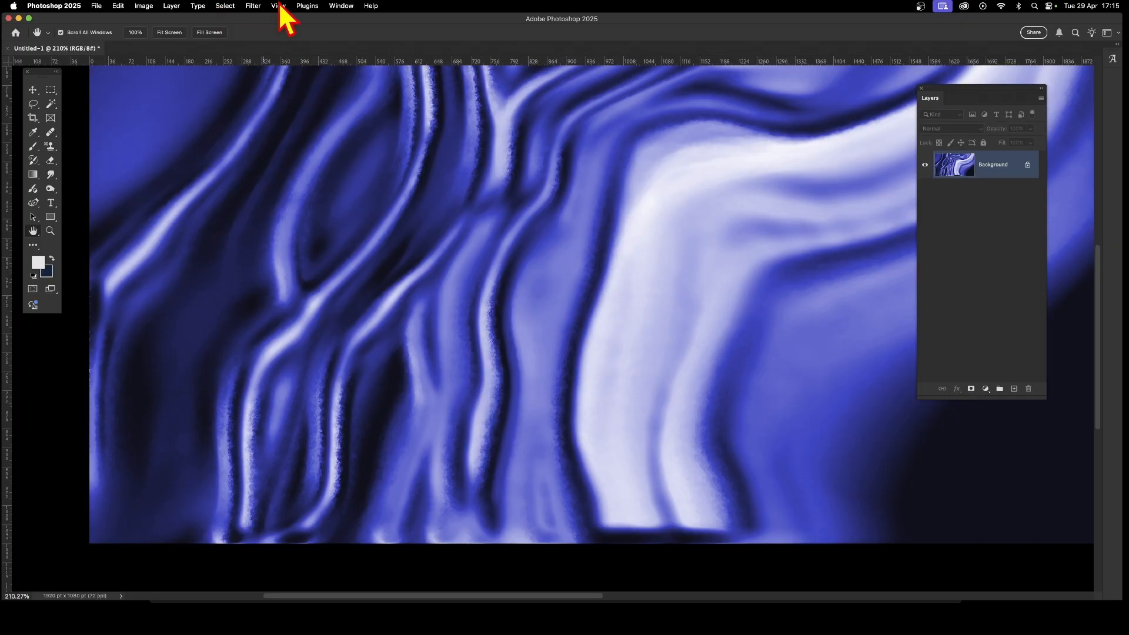
# - Warp the blue folds in Liquify with broad strokes at a brush size of 2362, undoing the last stroke
pyautogui.click(253, 7)
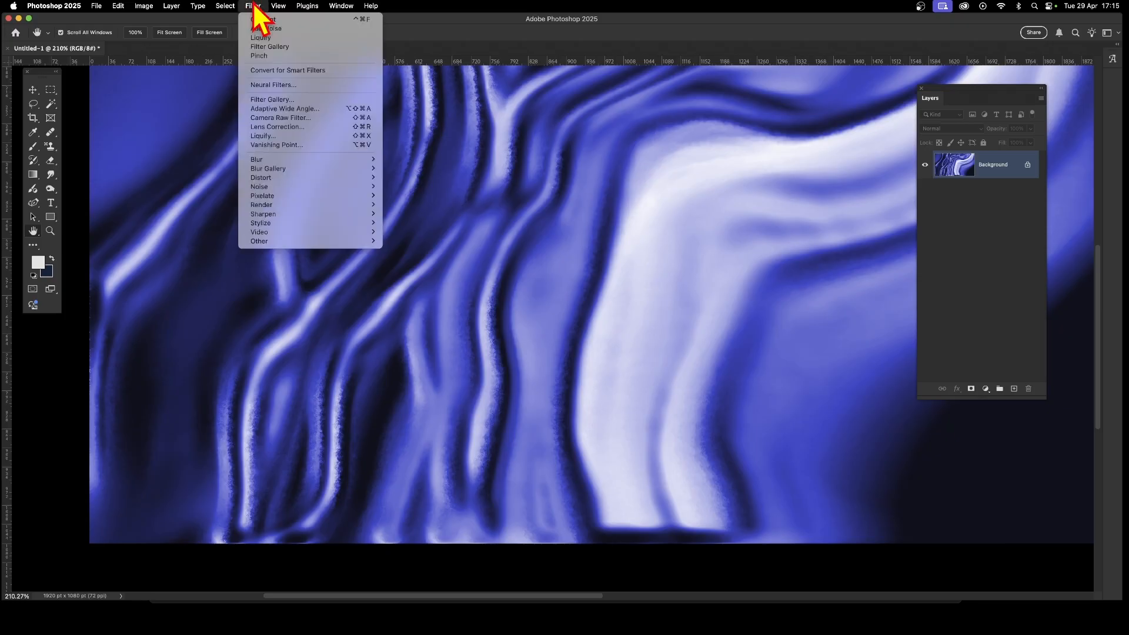
pyautogui.click(272, 137)
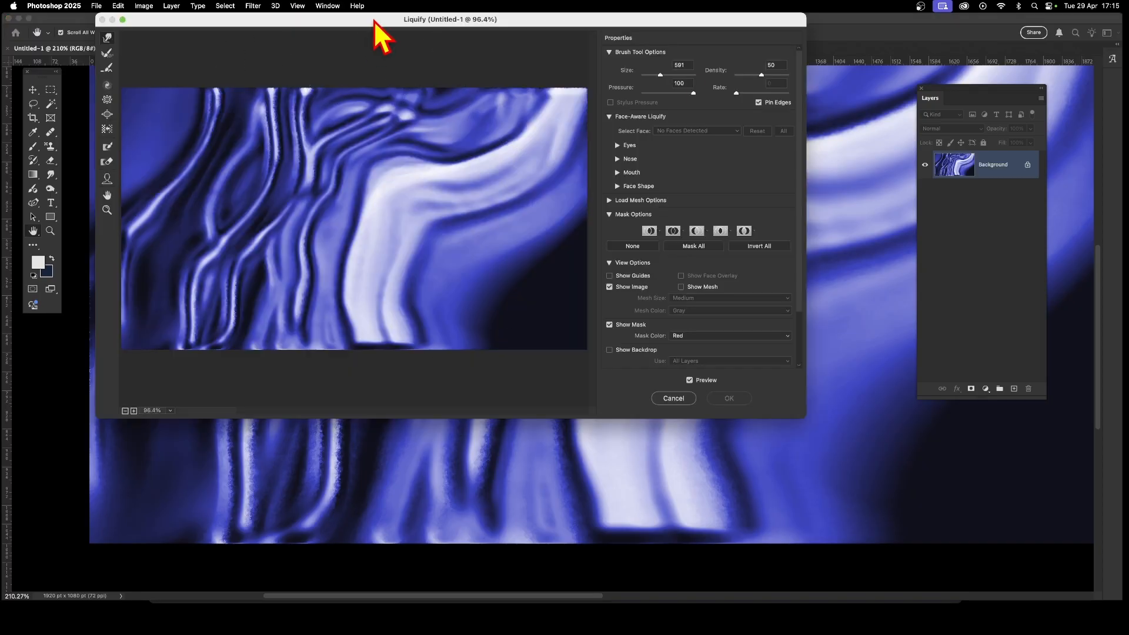
pyautogui.moveTo(374, 22); pyautogui.dragTo(582, 48)
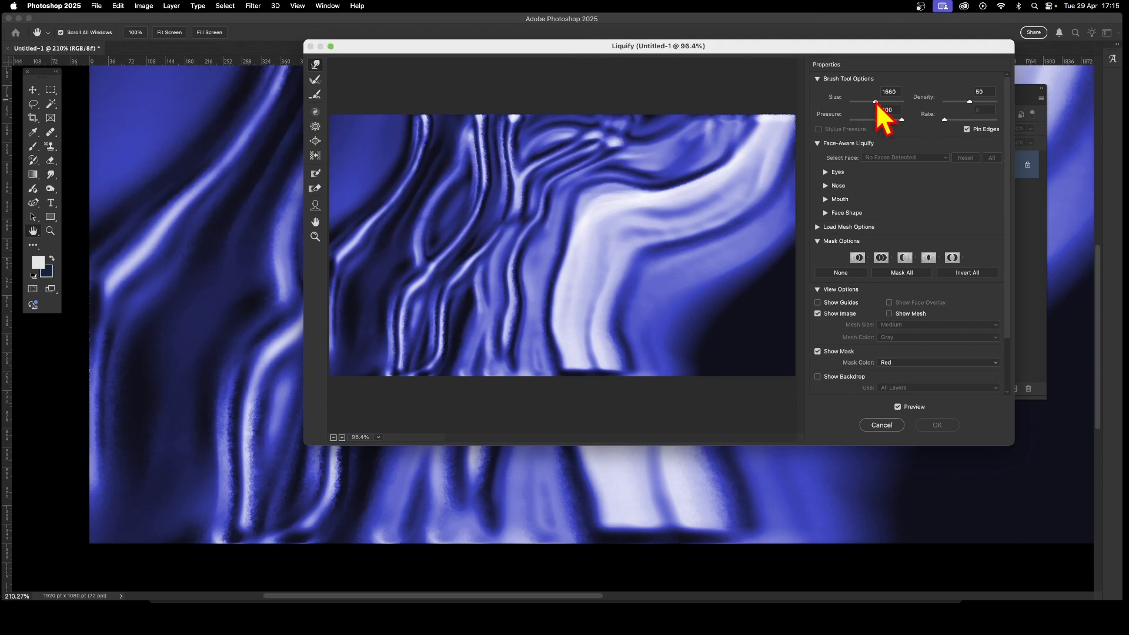
pyautogui.moveTo(876, 102); pyautogui.dragTo(878, 101)
pyautogui.moveTo(505, 247)
pyautogui.mouseDown()
pyautogui.moveTo(467, 241)
pyautogui.moveTo(520, 275)
pyautogui.moveTo(401, 226)
pyautogui.moveTo(379, 194)
pyautogui.moveTo(389, 240)
pyautogui.moveTo(384, 273)
pyautogui.moveTo(351, 293)
pyautogui.mouseUp()
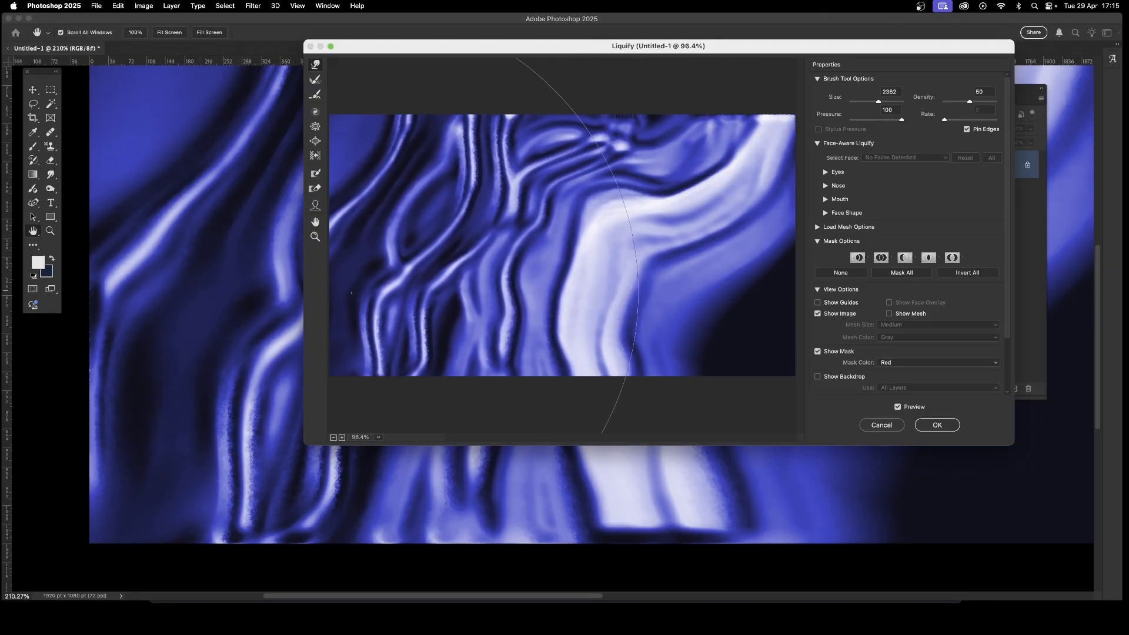
pyautogui.moveTo(705, 294)
pyautogui.mouseDown()
pyautogui.moveTo(711, 218)
pyautogui.moveTo(739, 296)
pyautogui.mouseUp()
pyautogui.moveTo(760, 321)
pyautogui.mouseDown()
pyautogui.moveTo(711, 219)
pyautogui.moveTo(738, 145)
pyautogui.mouseUp()
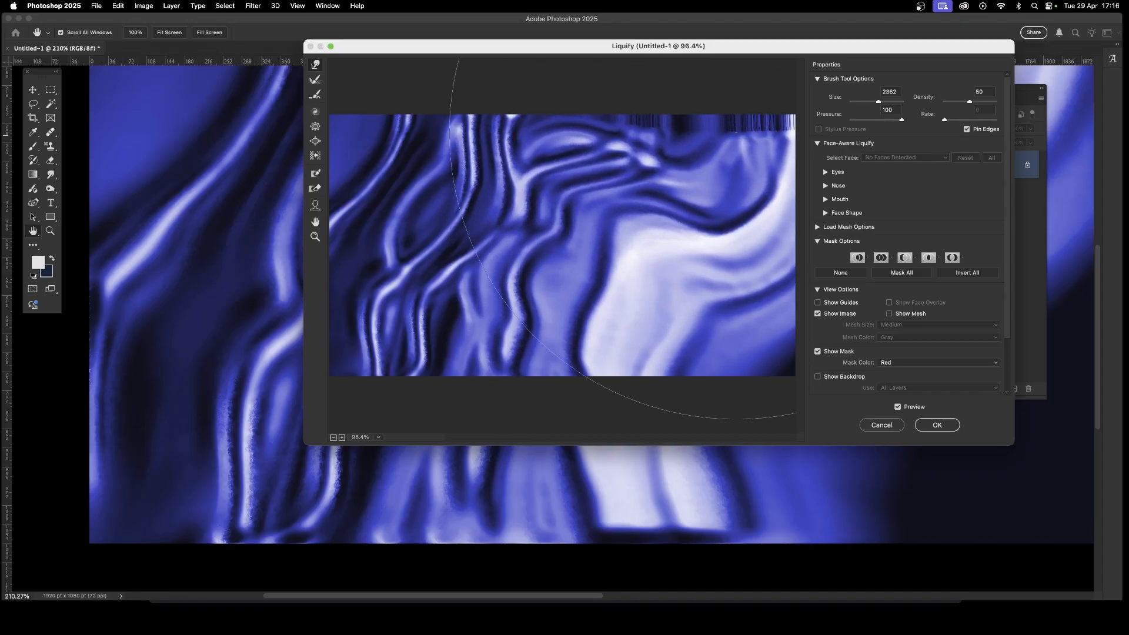
pyautogui.press('super+z')
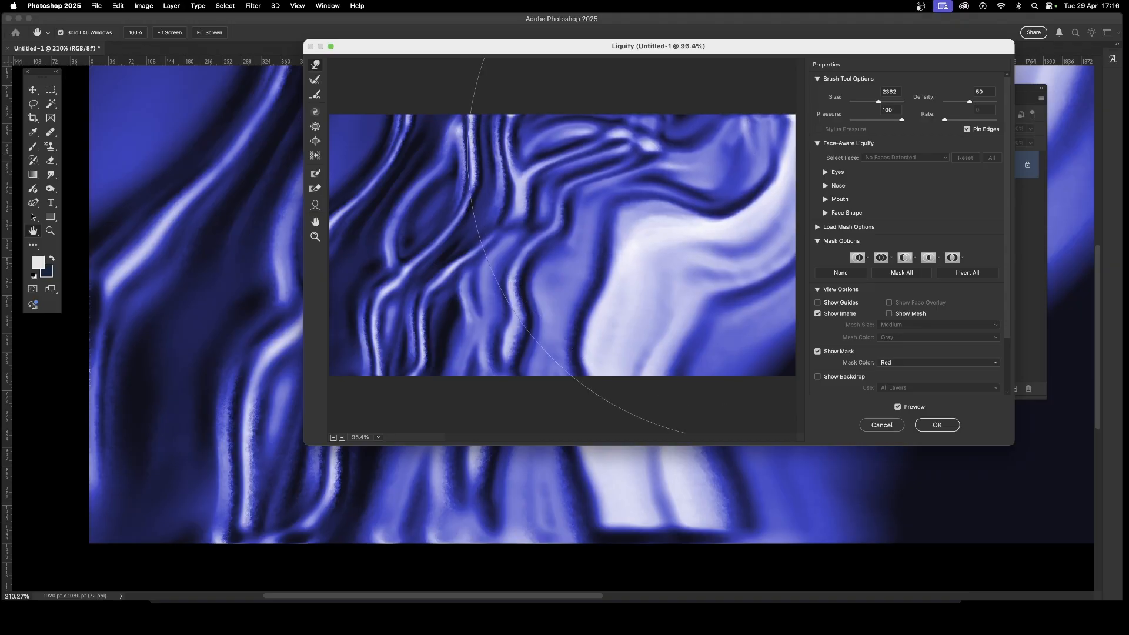
# - Reshape individual folds in Liquify with a smaller brush of size 448, smoothing the bright fold's edge, and apply the filter
pyautogui.moveTo(879, 102); pyautogui.dragTo(872, 103)
pyautogui.moveTo(611, 203)
pyautogui.mouseDown()
pyautogui.moveTo(576, 160)
pyautogui.moveTo(575, 175)
pyautogui.moveTo(601, 198)
pyautogui.moveTo(573, 187)
pyautogui.mouseUp()
pyautogui.moveTo(707, 234); pyautogui.dragTo(708, 227)
pyautogui.moveTo(719, 184); pyautogui.dragTo(721, 188)
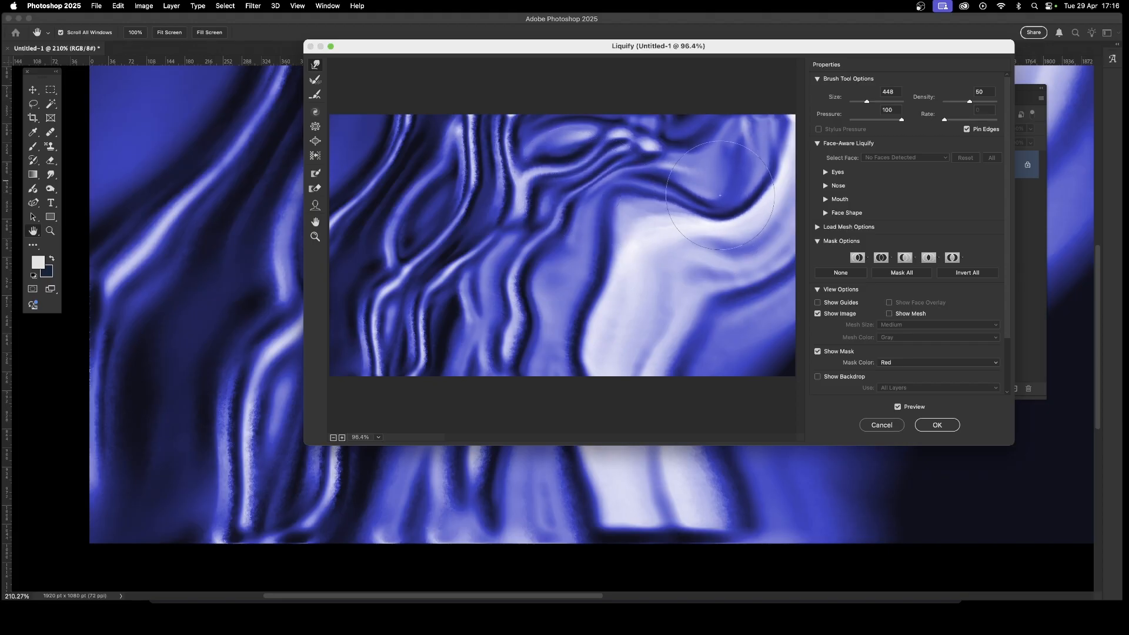
pyautogui.moveTo(704, 234)
pyautogui.mouseDown()
pyautogui.moveTo(736, 234)
pyautogui.moveTo(736, 223)
pyautogui.moveTo(734, 261)
pyautogui.moveTo(737, 228)
pyautogui.mouseUp()
pyautogui.moveTo(733, 281)
pyautogui.mouseDown()
pyautogui.moveTo(745, 324)
pyautogui.moveTo(735, 306)
pyautogui.moveTo(717, 315)
pyautogui.moveTo(696, 288)
pyautogui.moveTo(732, 323)
pyautogui.moveTo(672, 344)
pyautogui.moveTo(696, 352)
pyautogui.mouseUp()
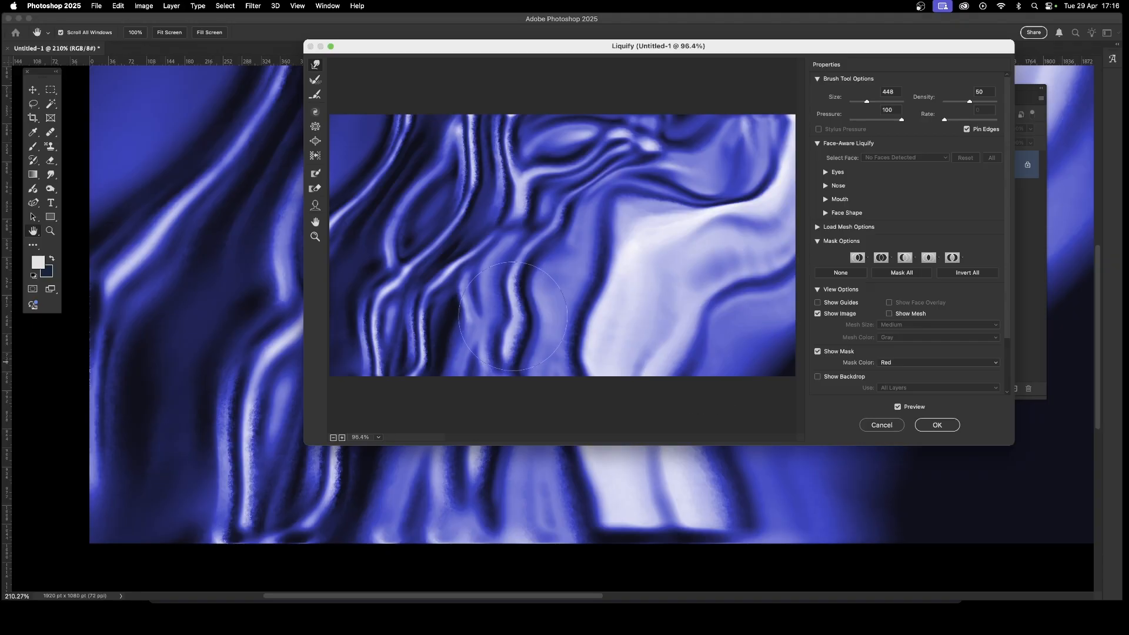
pyautogui.moveTo(530, 330); pyautogui.dragTo(497, 308)
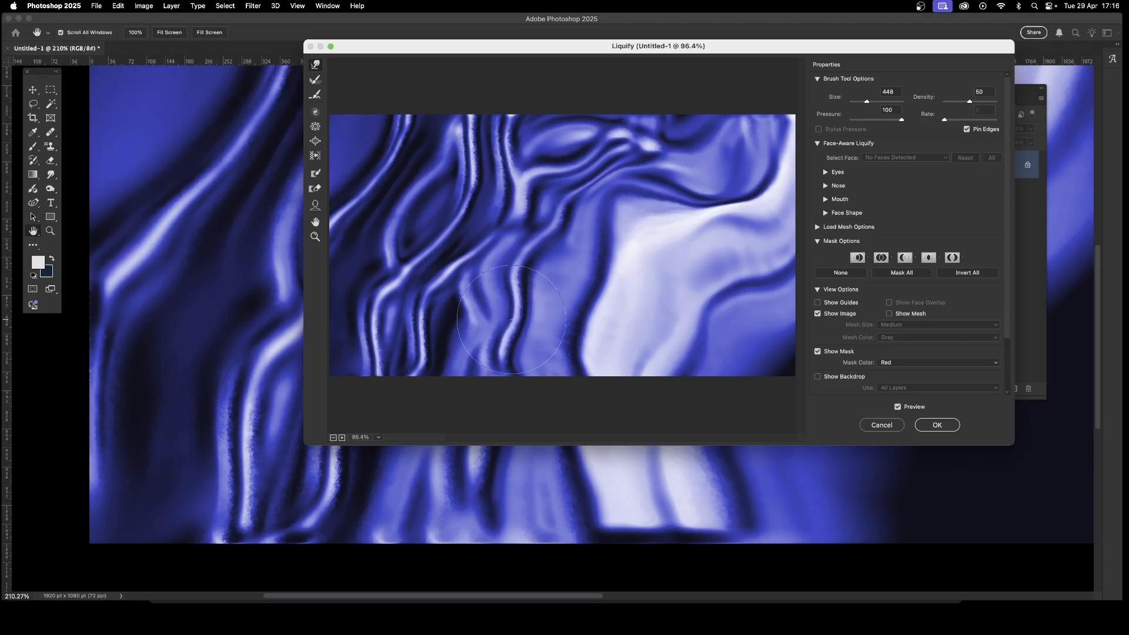
pyautogui.click(937, 424)
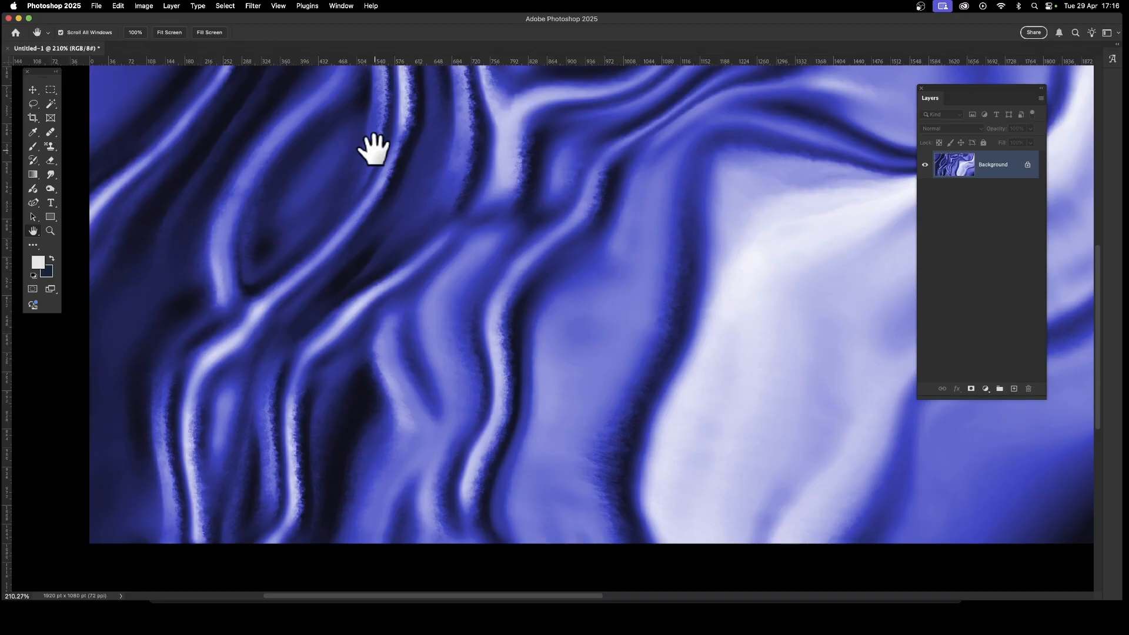
pyautogui.click(50, 231)
pyautogui.moveTo(607, 316); pyautogui.dragTo(585, 309)
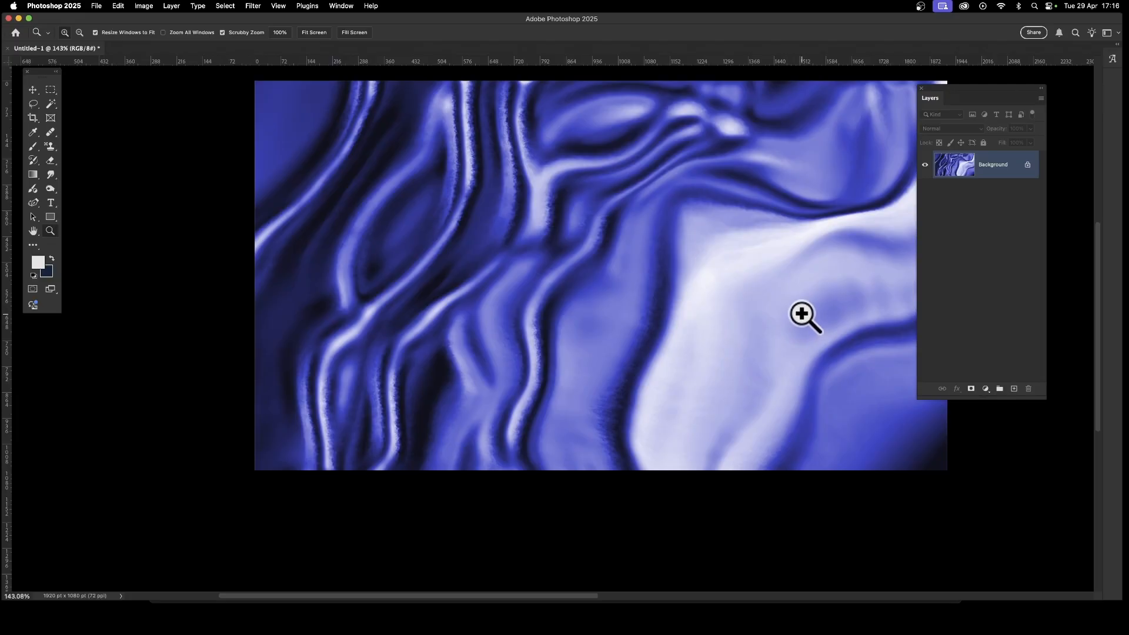